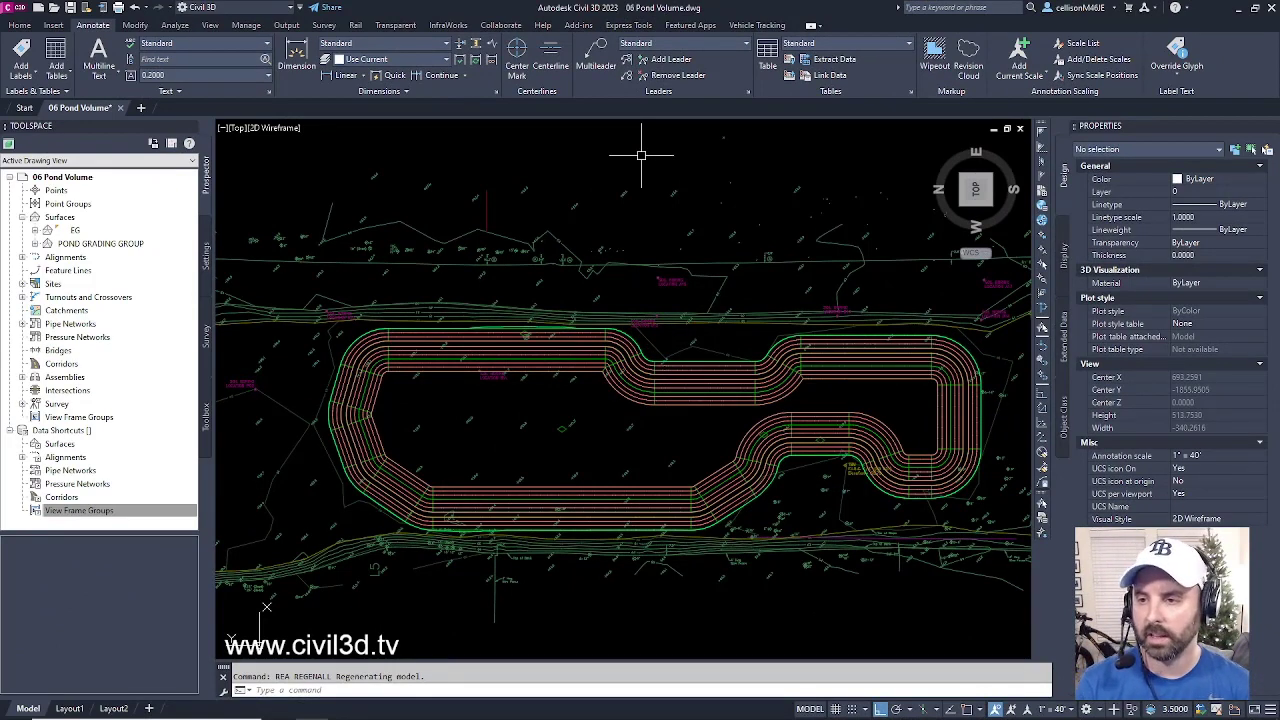
- Zoom and pan the plan view to the pond grading's northwest corner contours
scroll(472, 390, up, 2)
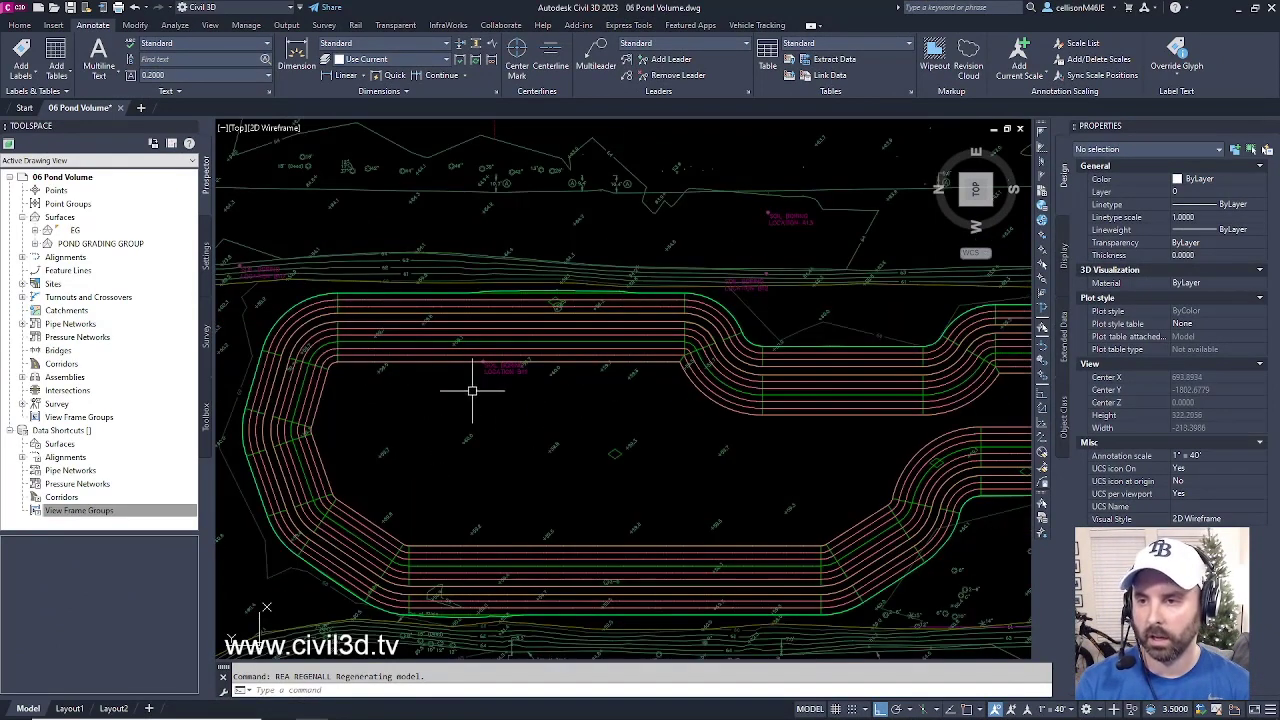
middle_drag(472, 390, 503, 398)
scroll(449, 429, up, 2)
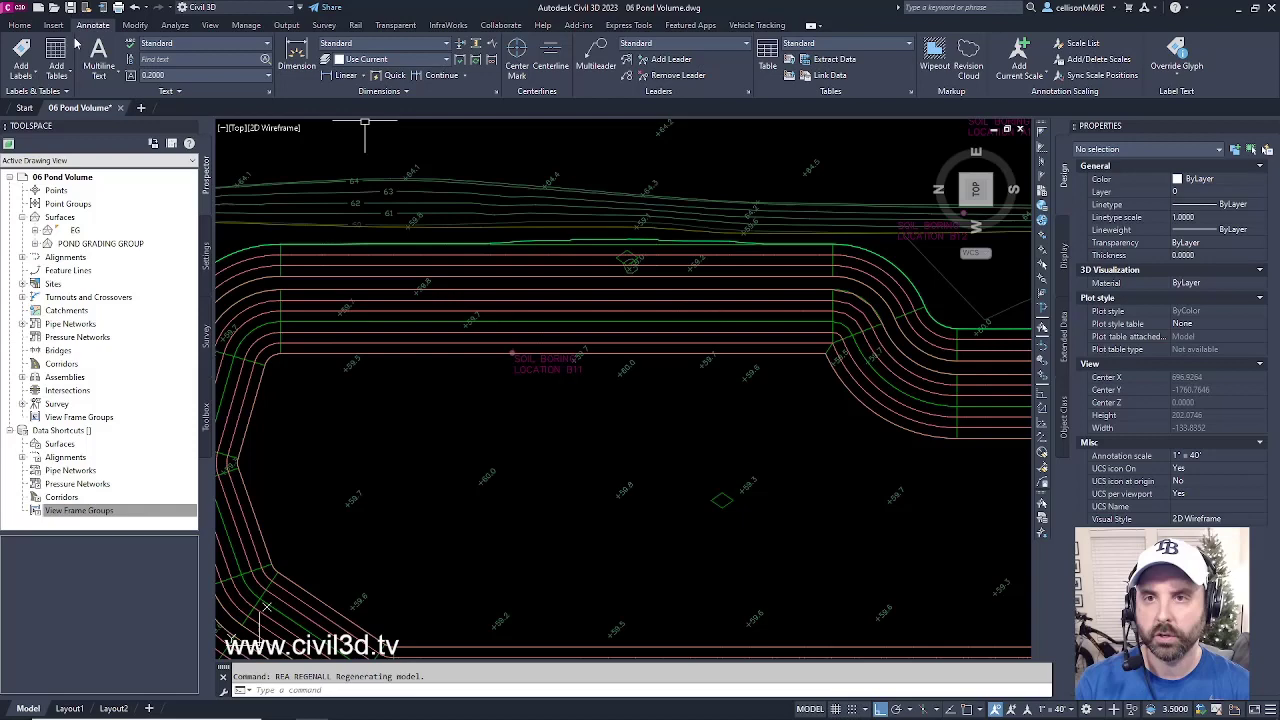
- Set up Add Labels for Surface, Contour - Single, with Proposed Minor Labels as the minor style
click(21, 52)
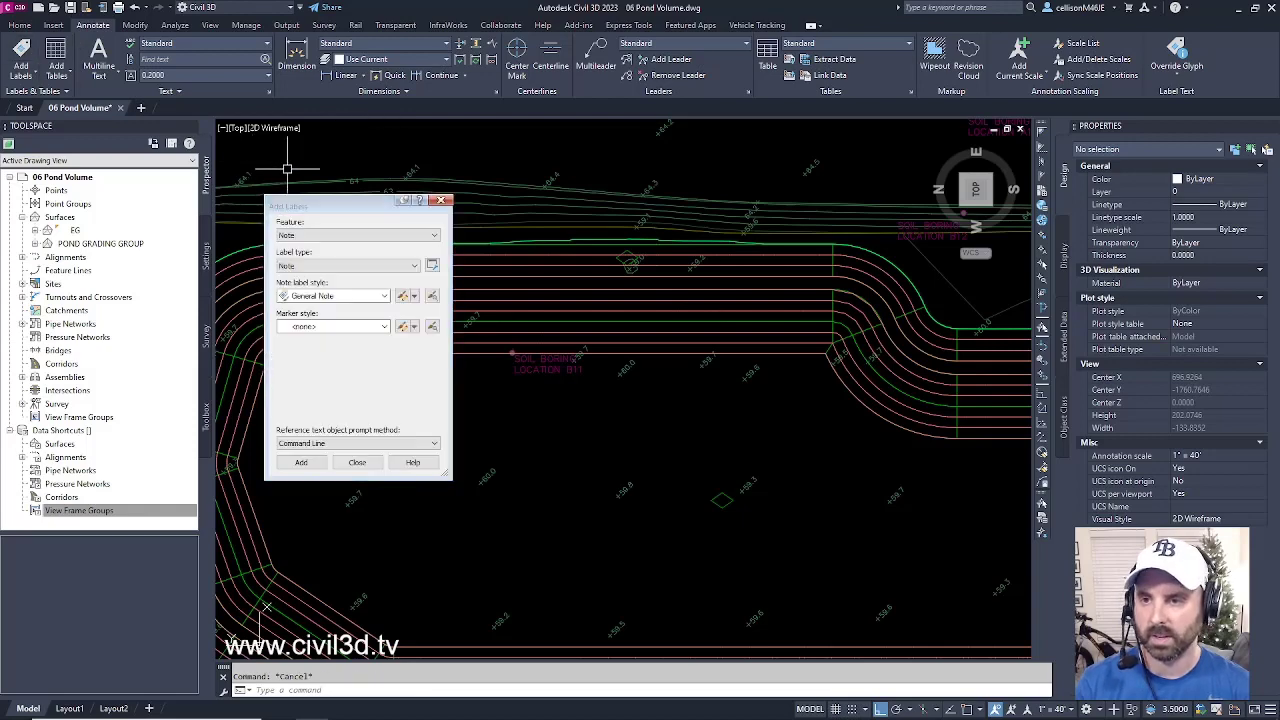
drag(333, 212, 134, 218)
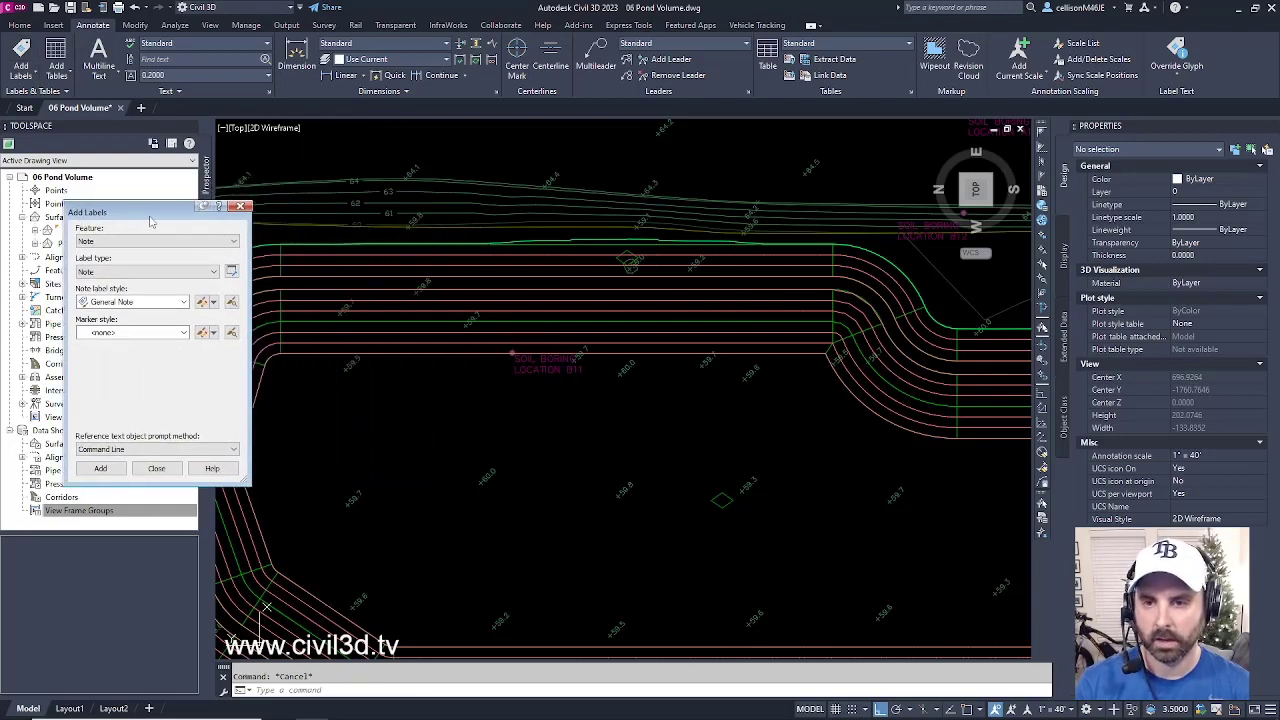
click(150, 241)
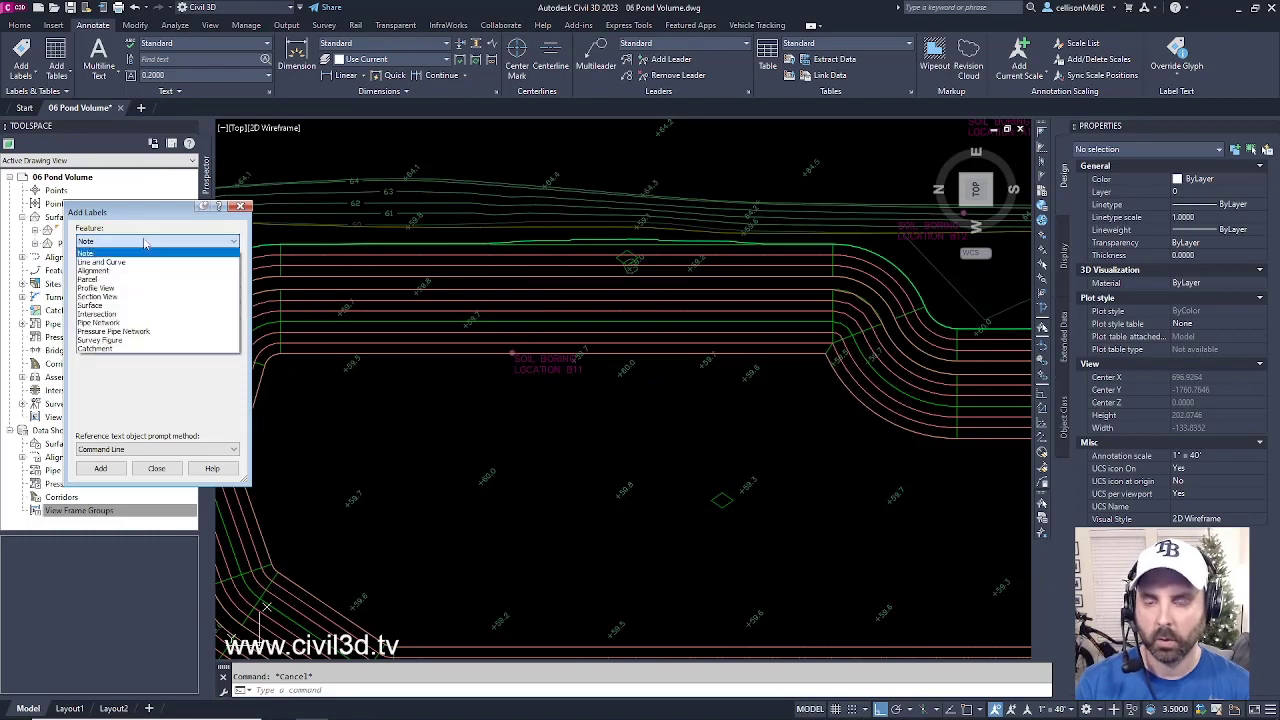
click(100, 305)
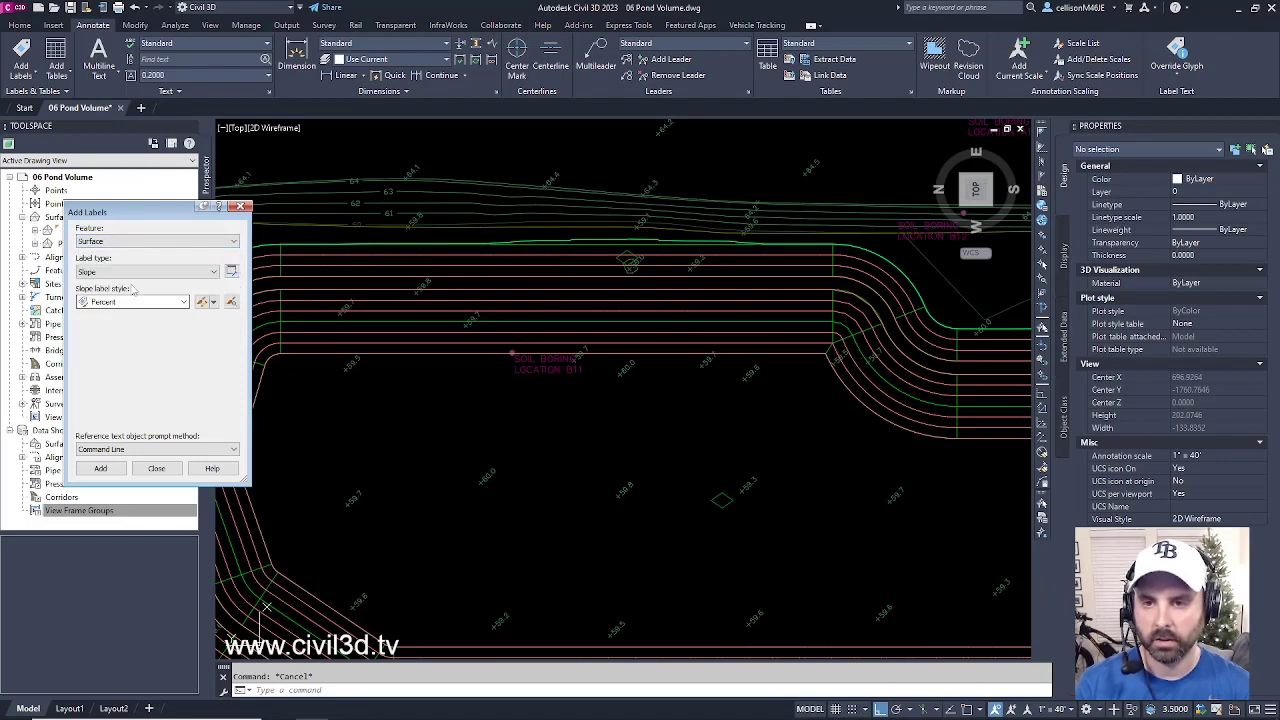
click(130, 273)
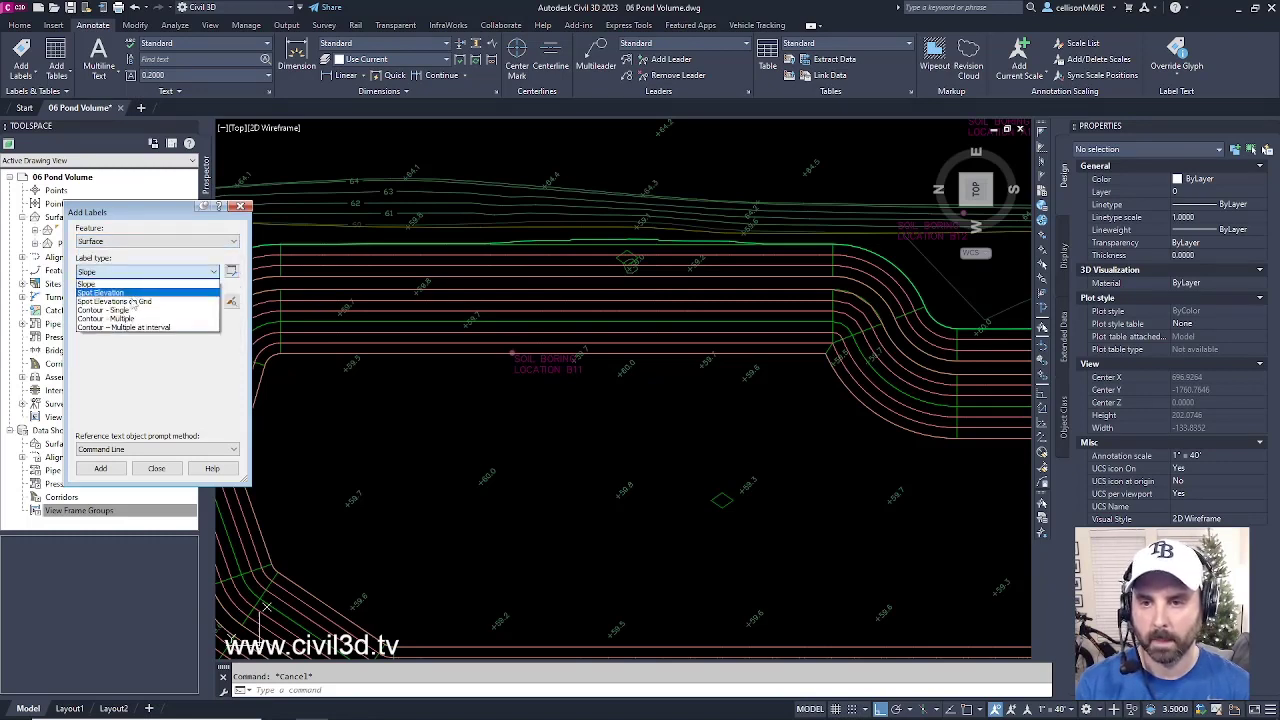
click(140, 311)
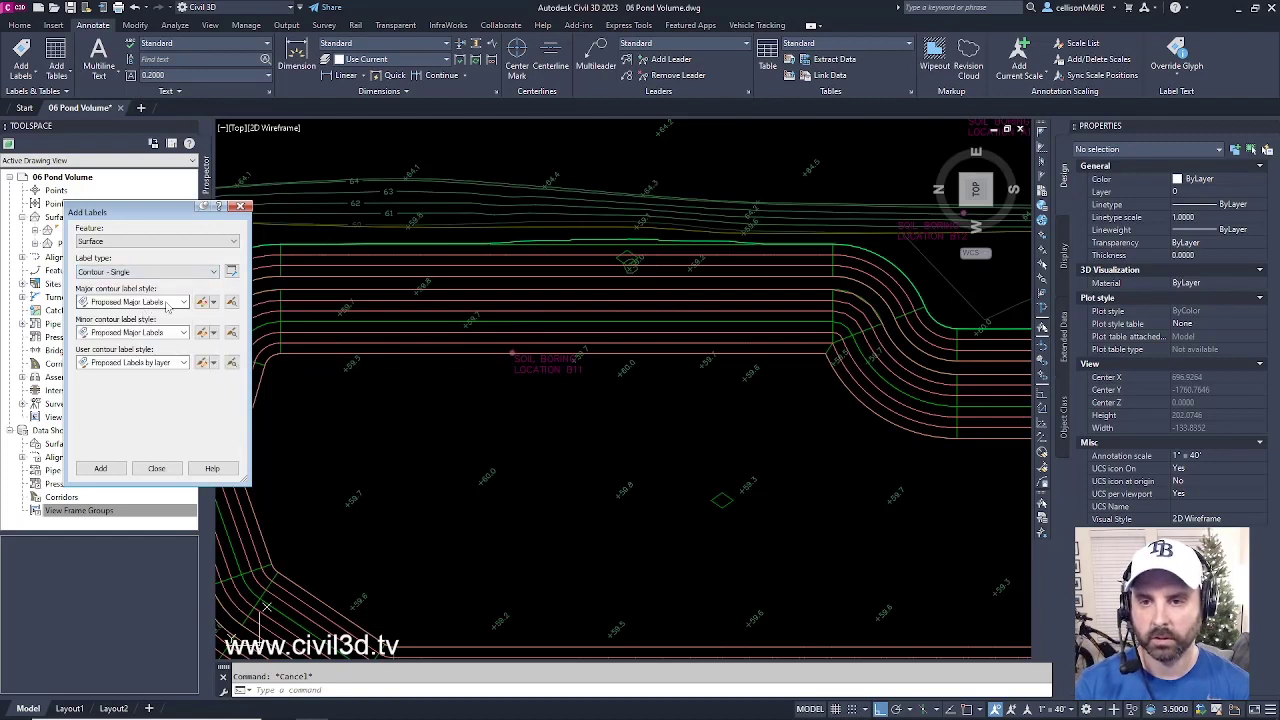
click(166, 334)
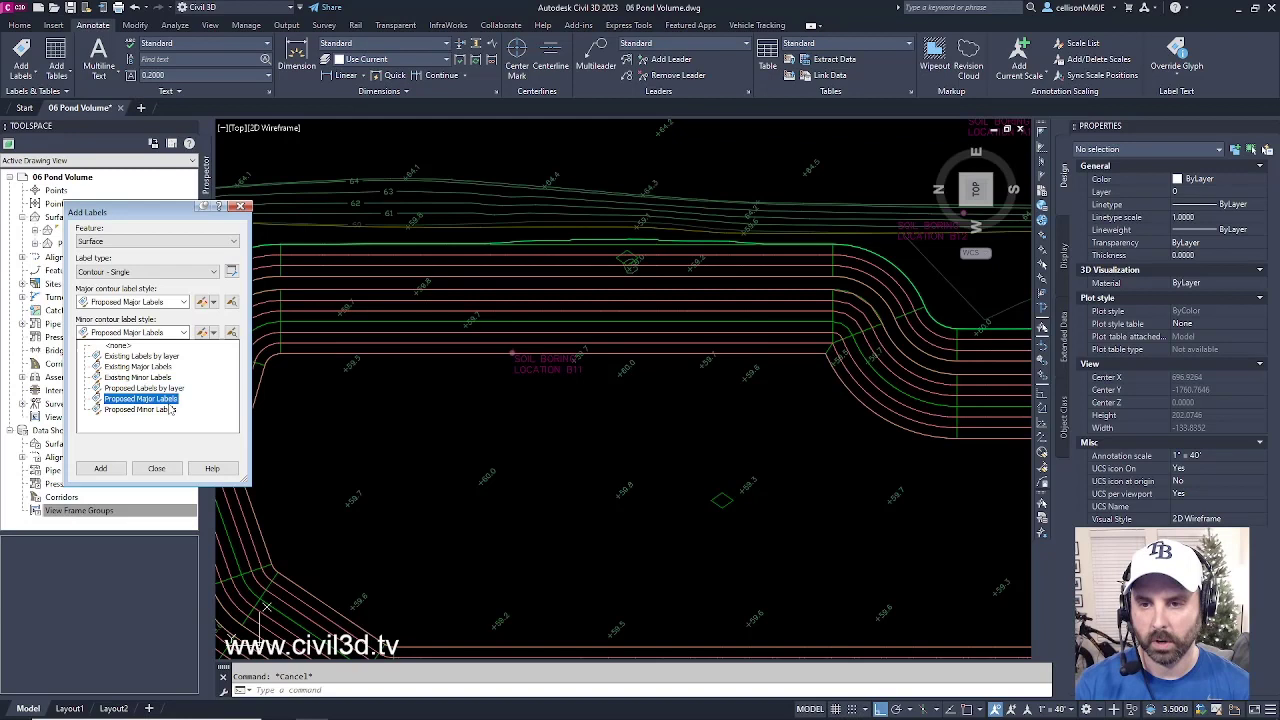
click(140, 410)
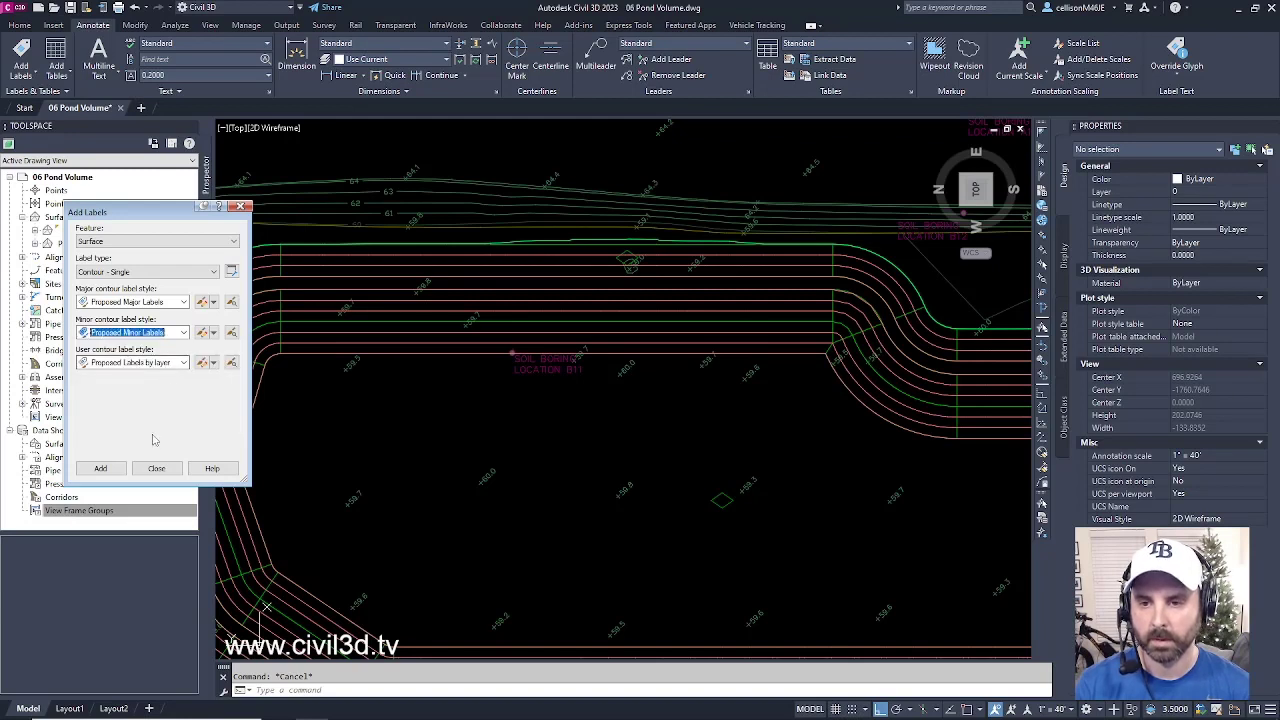
- On the POND GRADING GROUP surface, place one 57.00 and two 63.00 contour labels
click(101, 469)
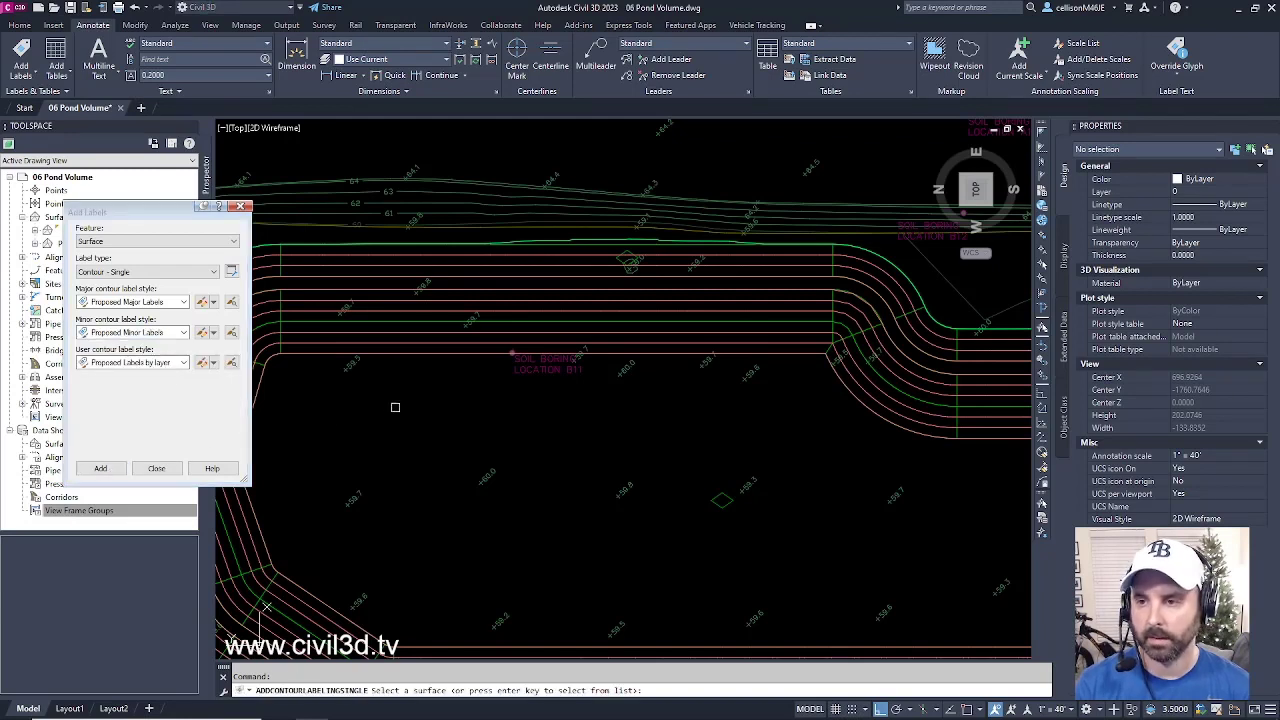
click(470, 359)
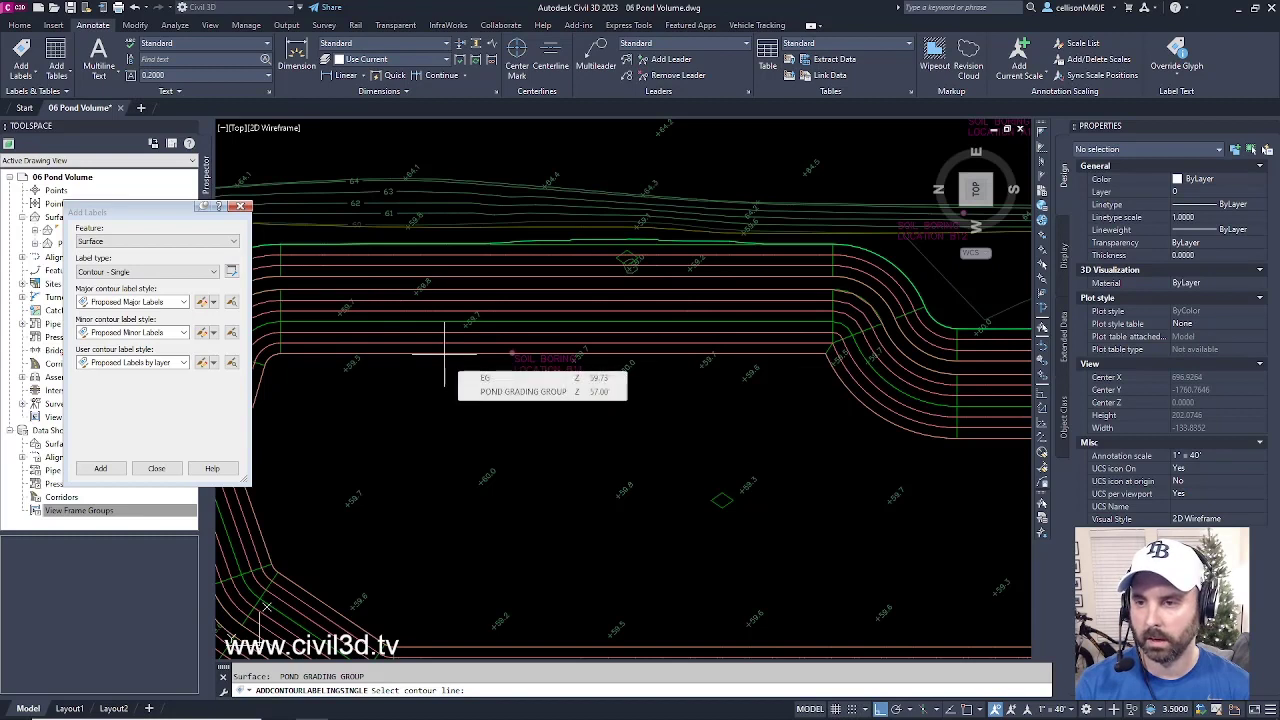
click(444, 353)
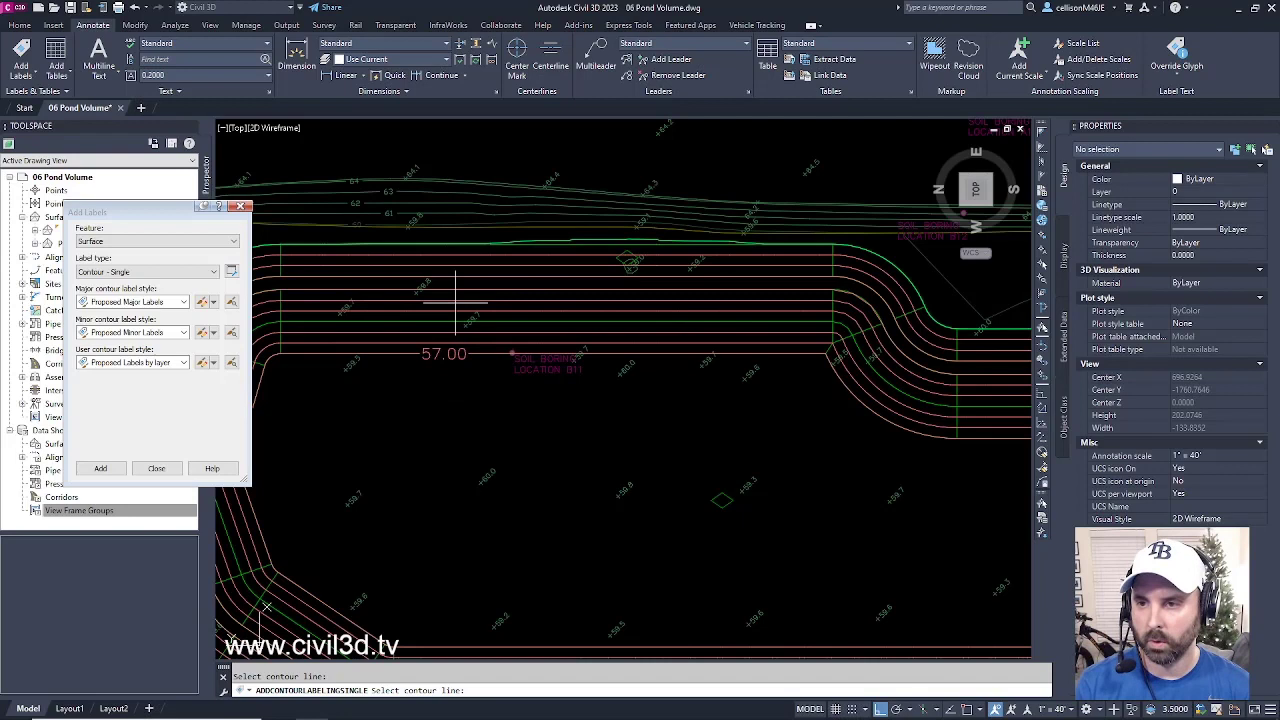
click(520, 289)
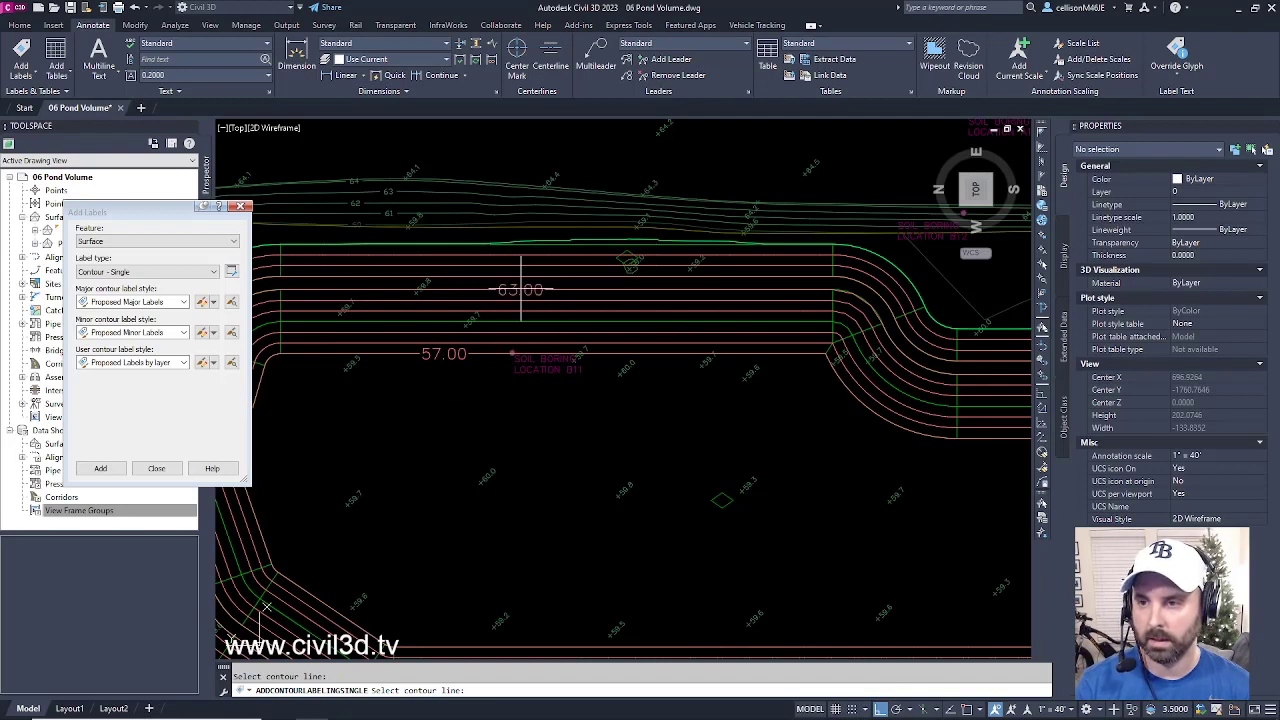
click(583, 276)
key(Return)
middle_drag(604, 389, 630, 407)
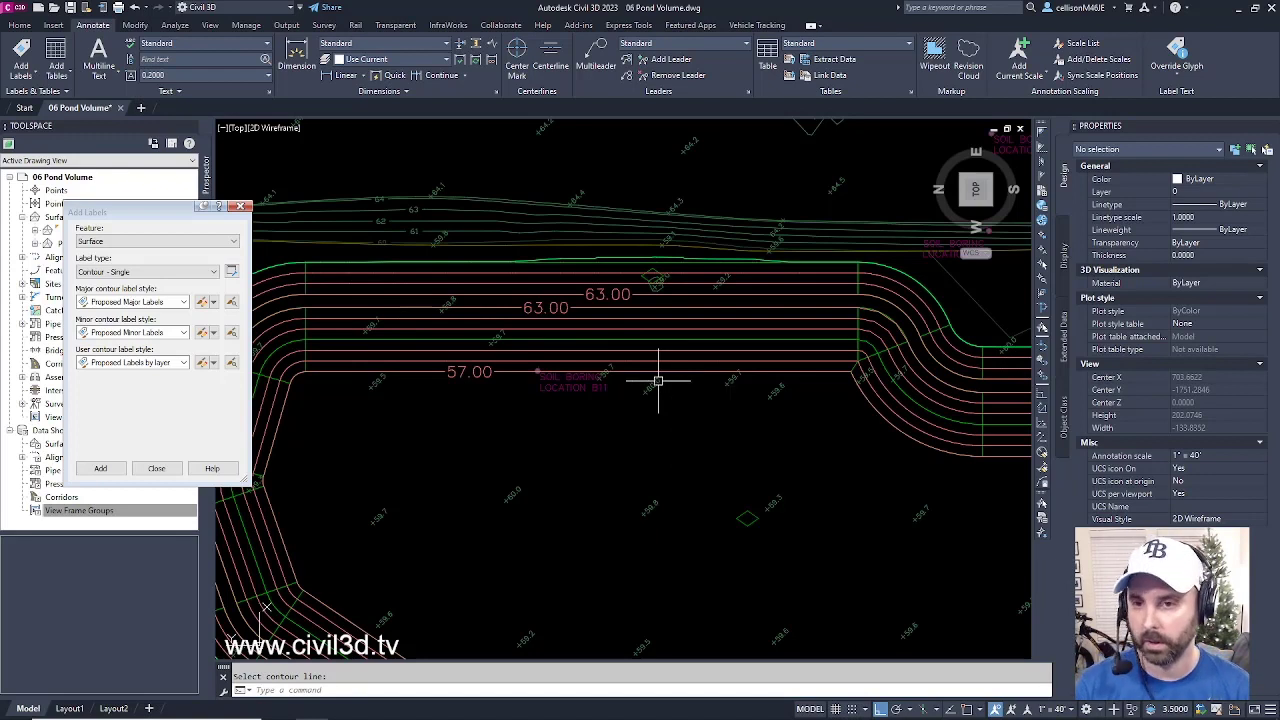
- Close Add Labels, then check Volume Base Surface EG in POND SITE's POND GRADING GROUP properties
click(241, 207)
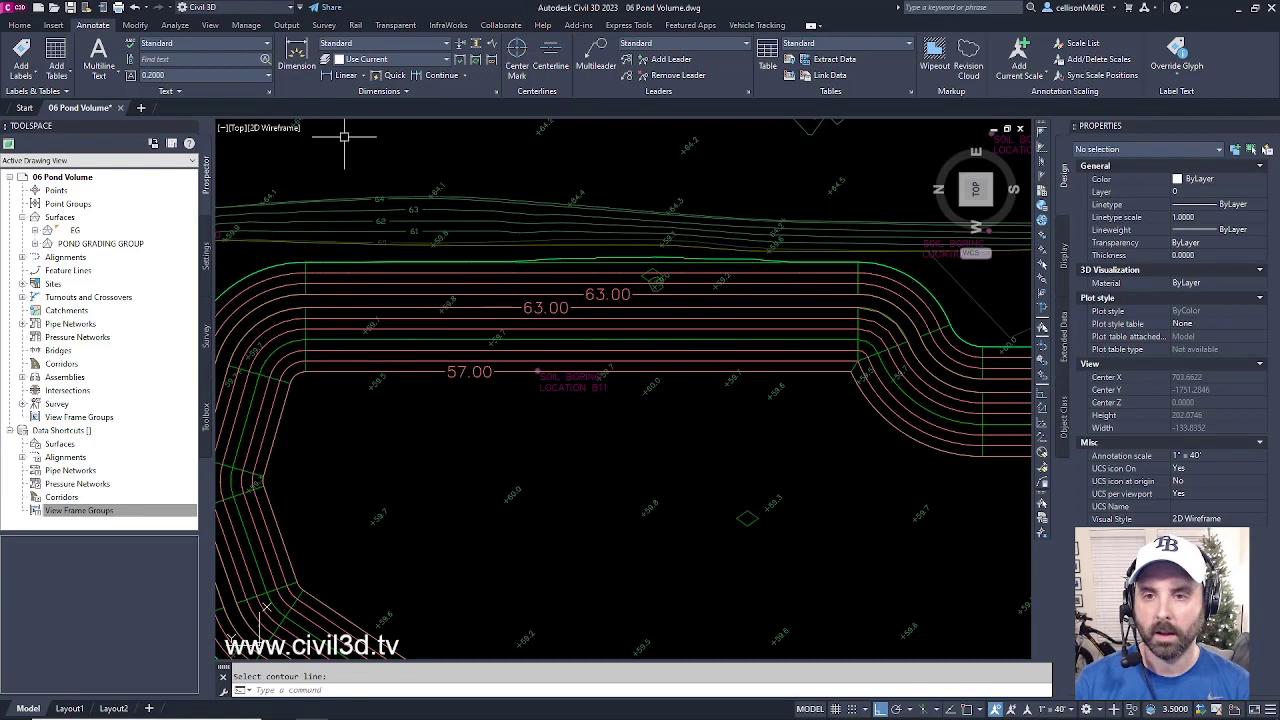
double_click(52, 284)
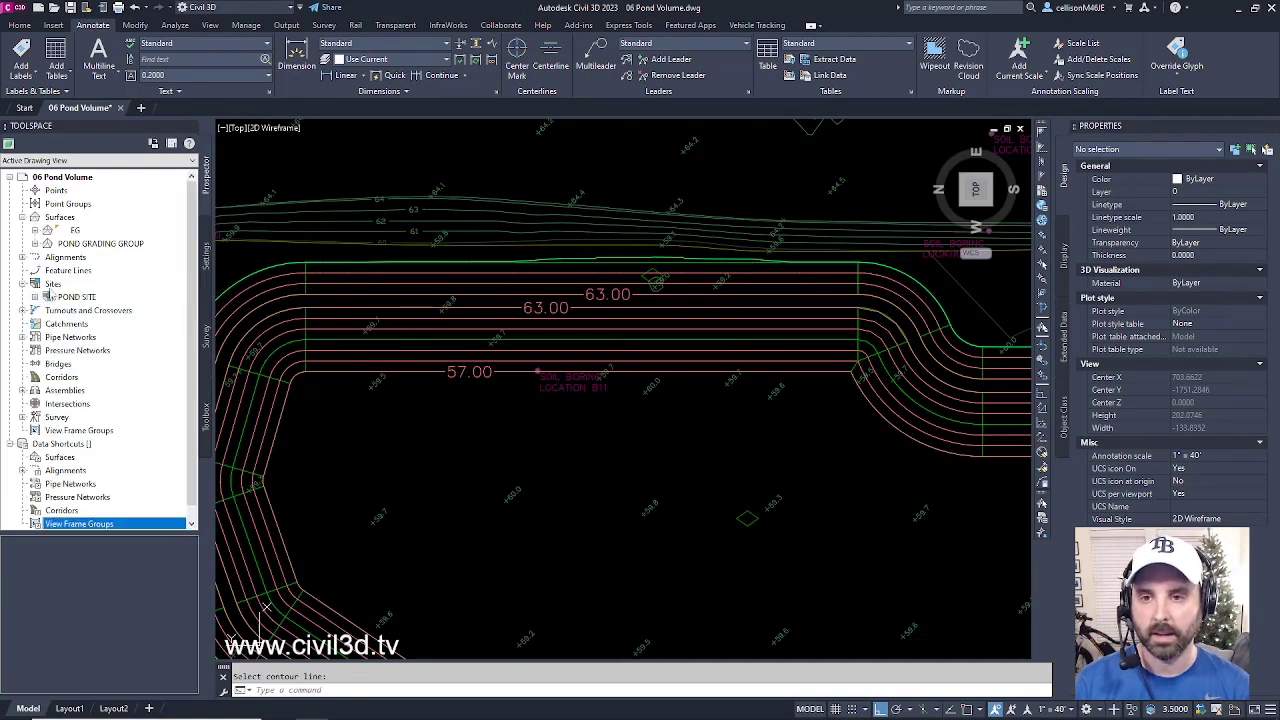
click(35, 297)
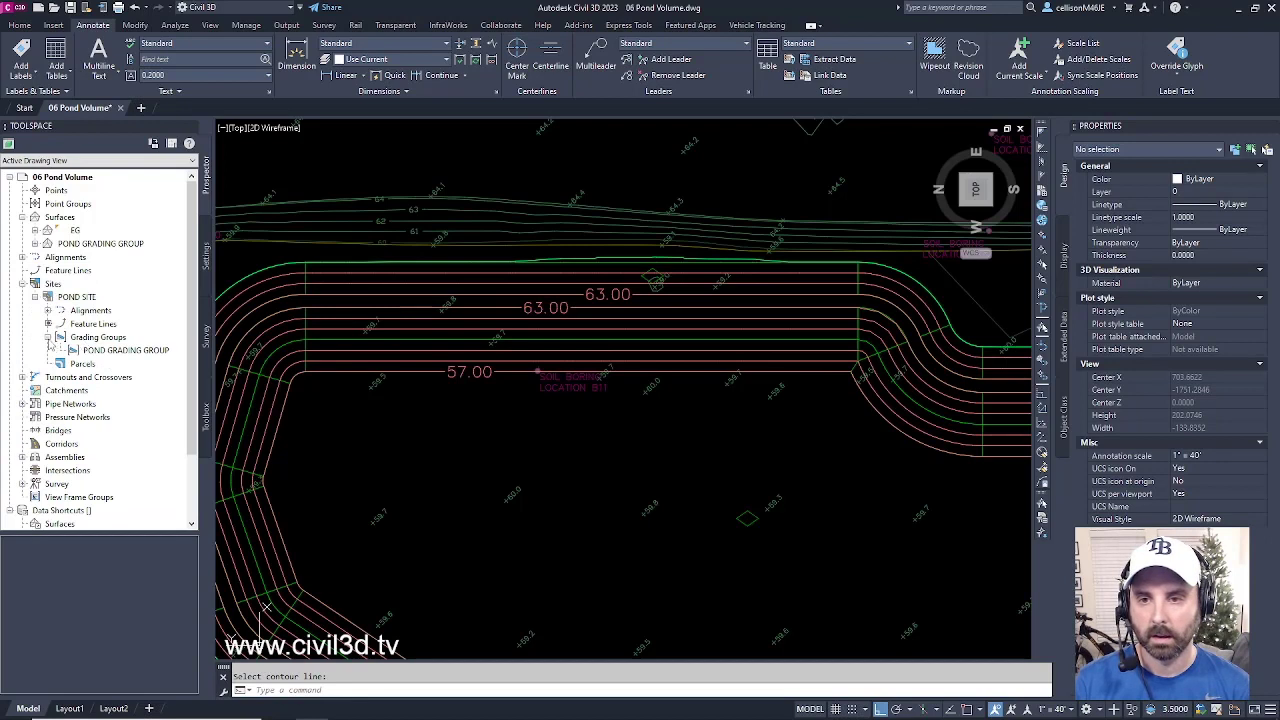
click(152, 358)
right_click(152, 358)
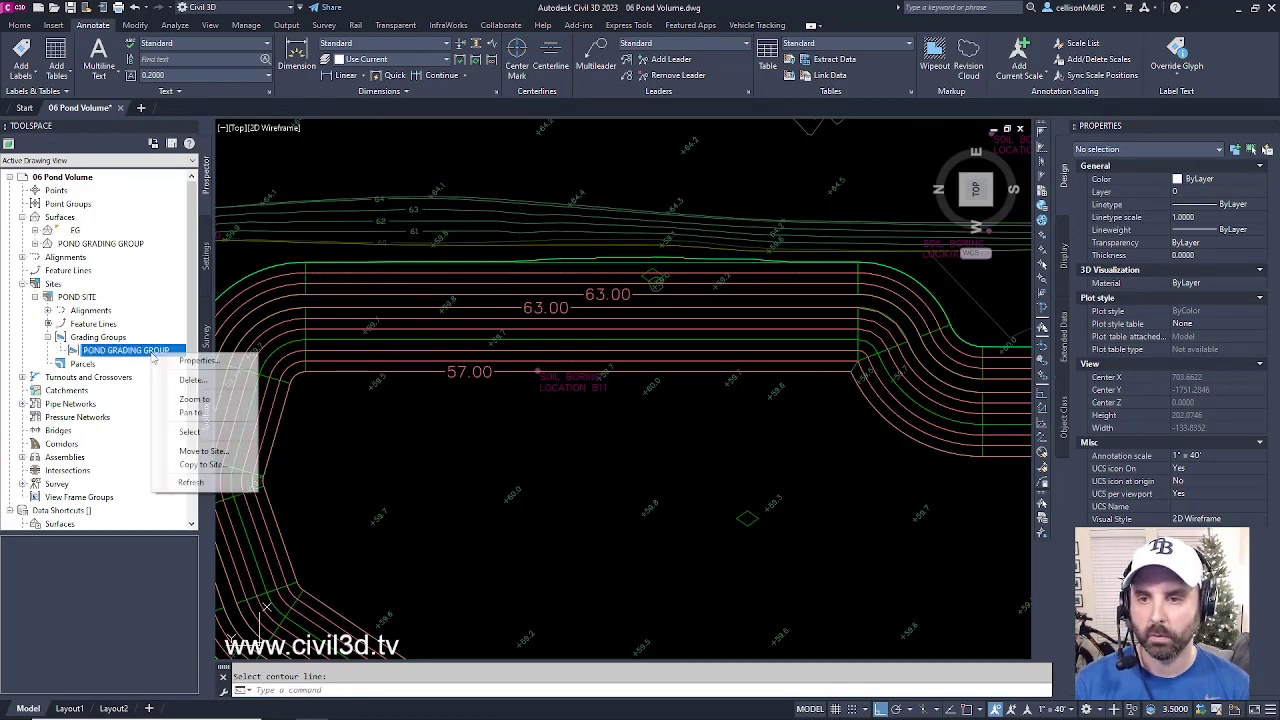
click(185, 364)
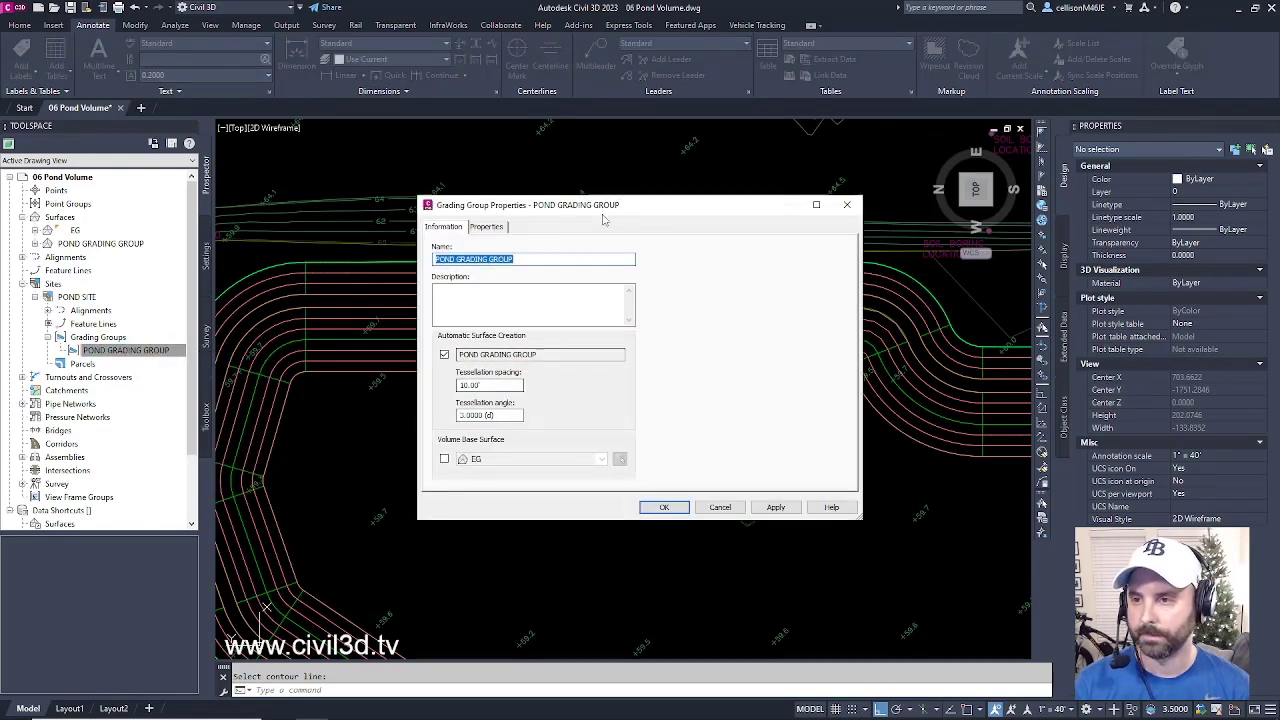
drag(613, 208, 862, 253)
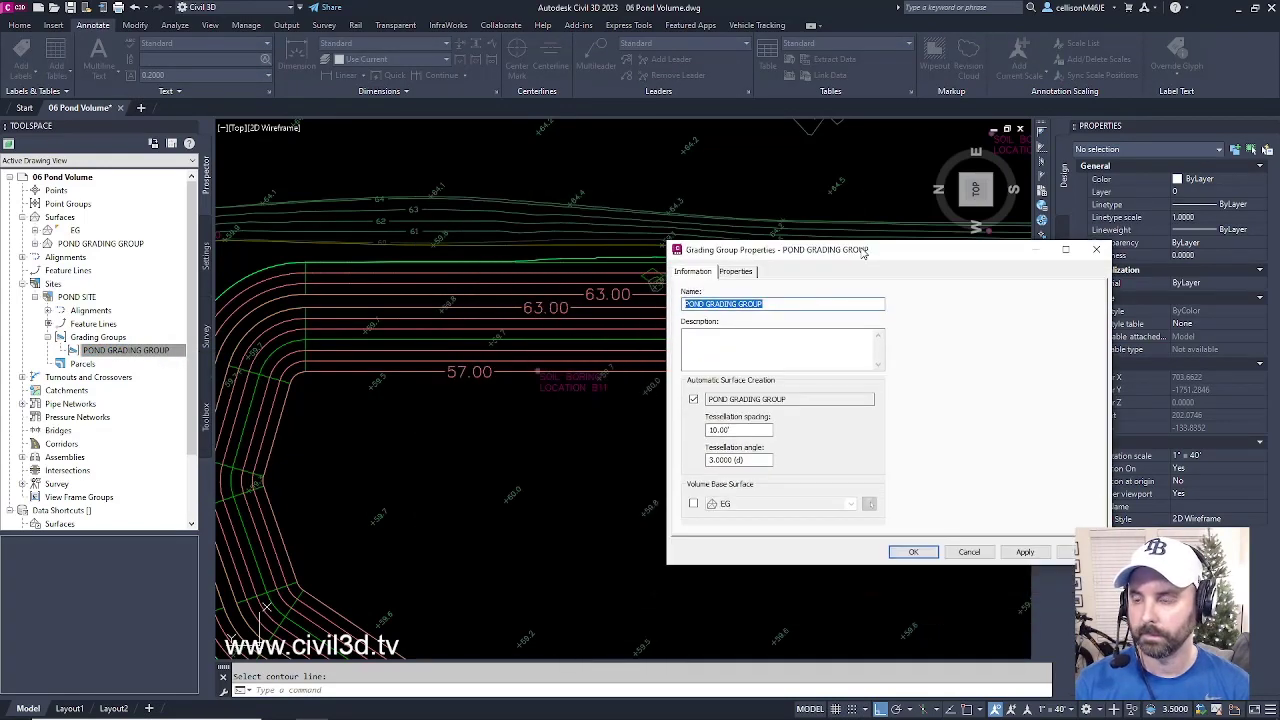
click(693, 505)
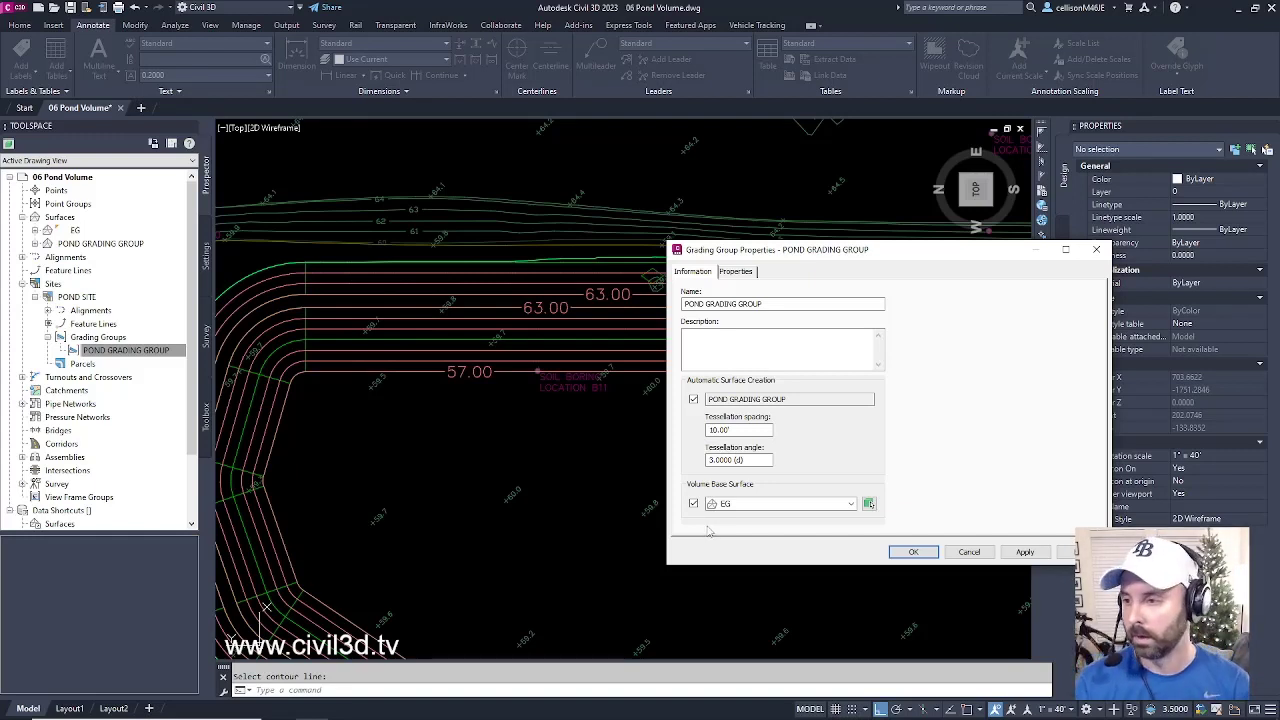
click(914, 553)
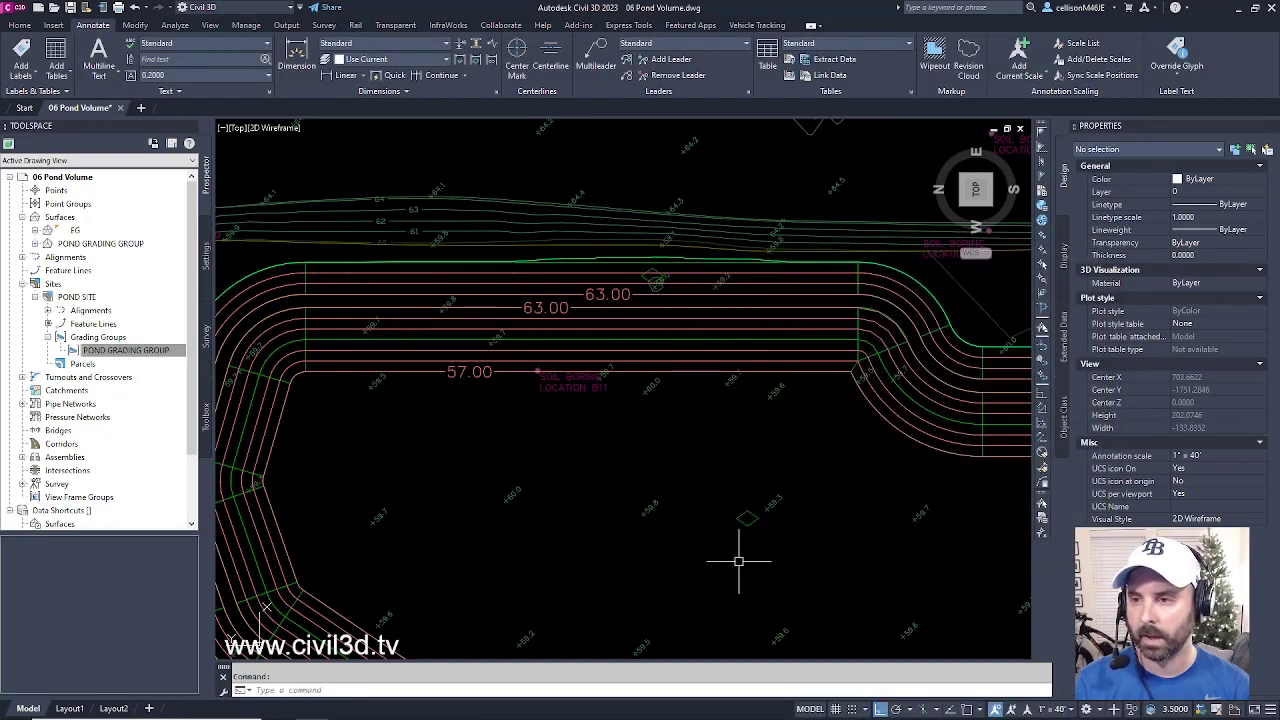
- Run Grading Volume Tools on the pond grading group, giving 4683.89 cut, 2946.37 fill
click(757, 520)
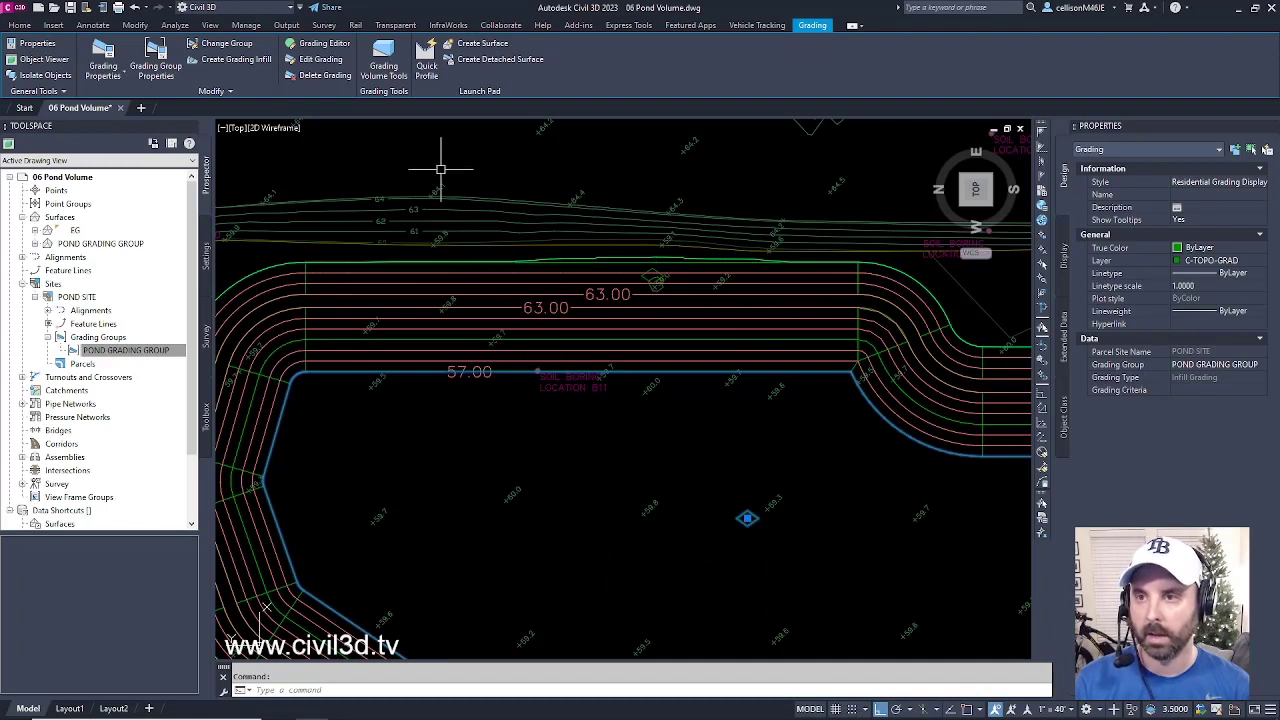
click(383, 55)
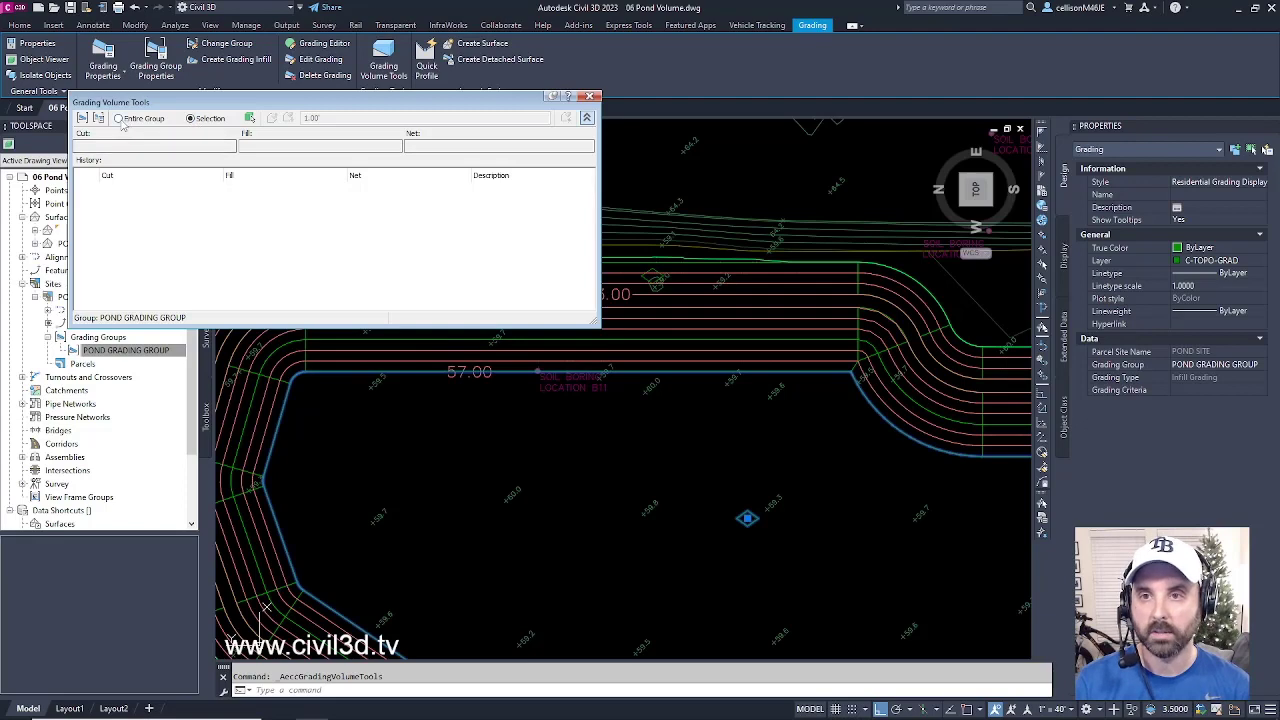
click(749, 346)
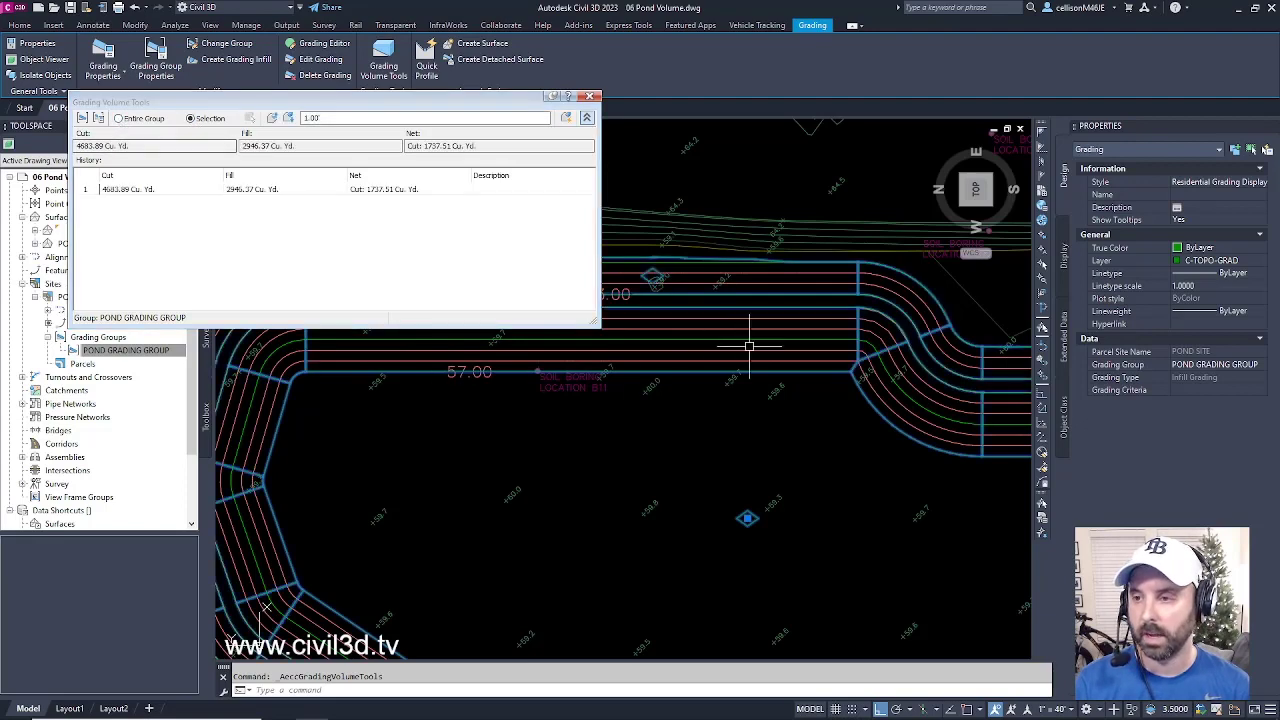
scroll(770, 445, down, 4)
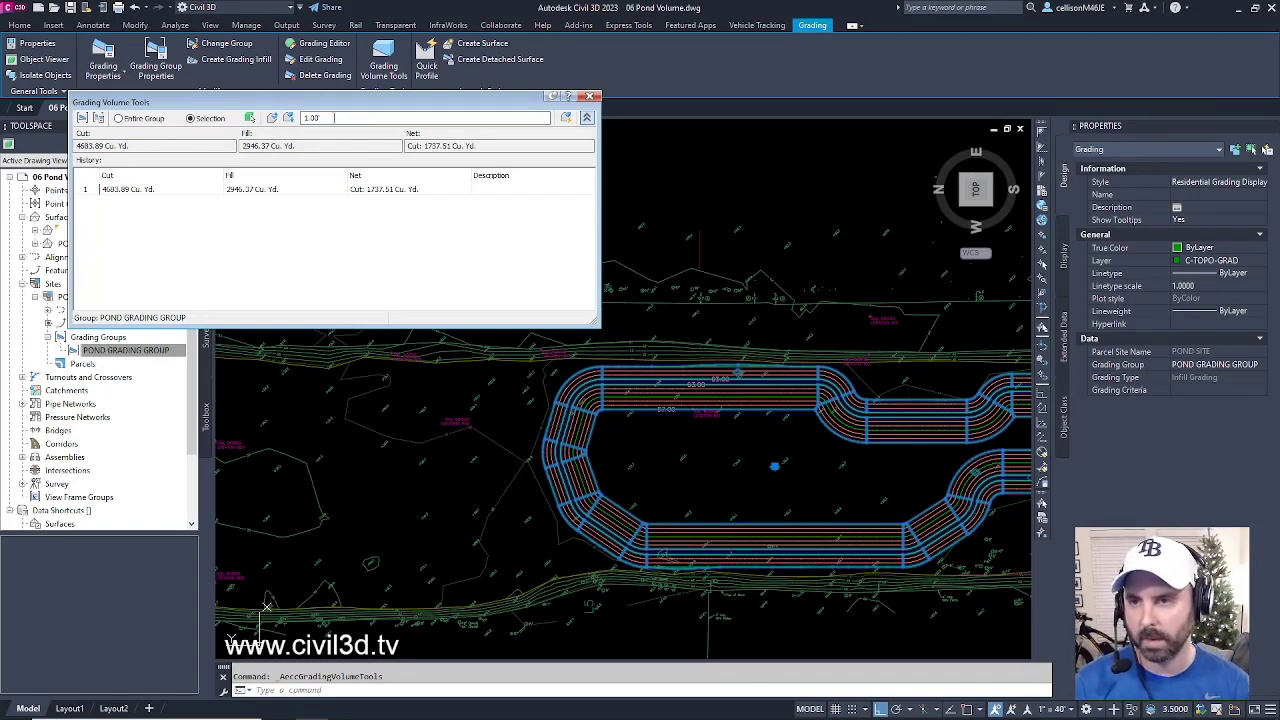
- Raise the pond grading 1.00' to compare volumes, then lower it 1.00' back
scroll(686, 400, up, 4)
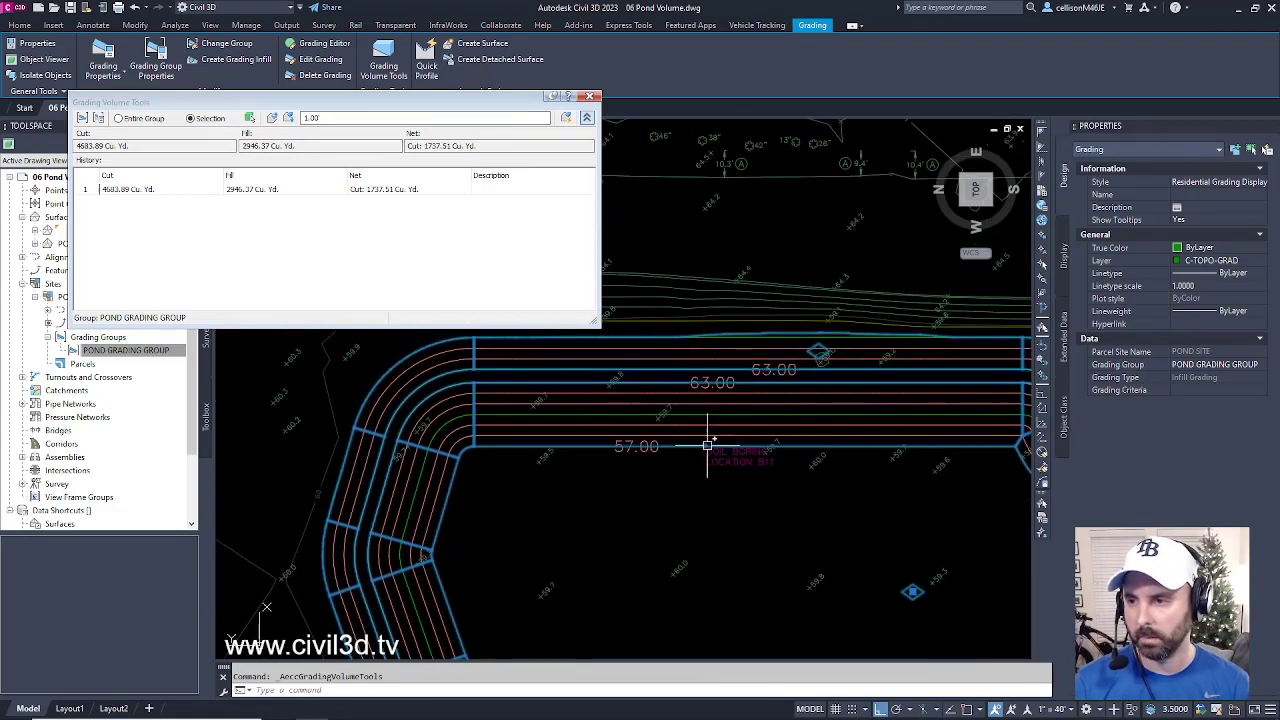
middle_drag(707, 445, 711, 402)
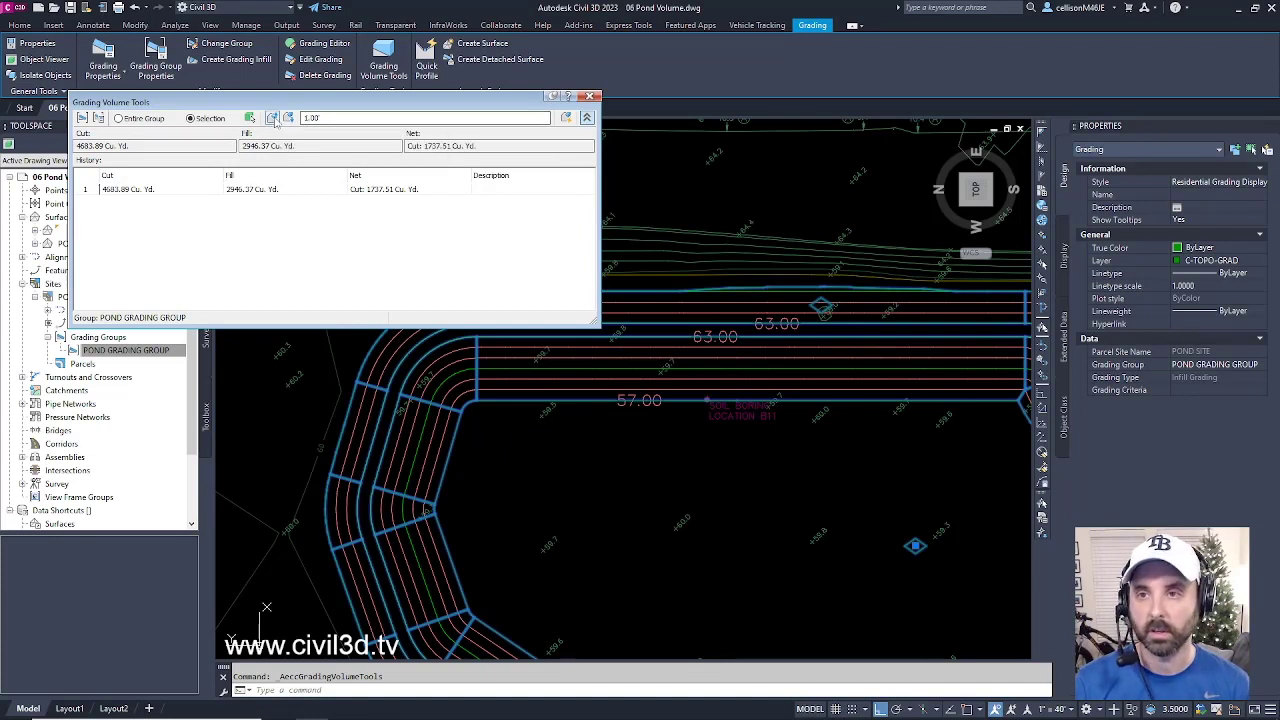
click(275, 120)
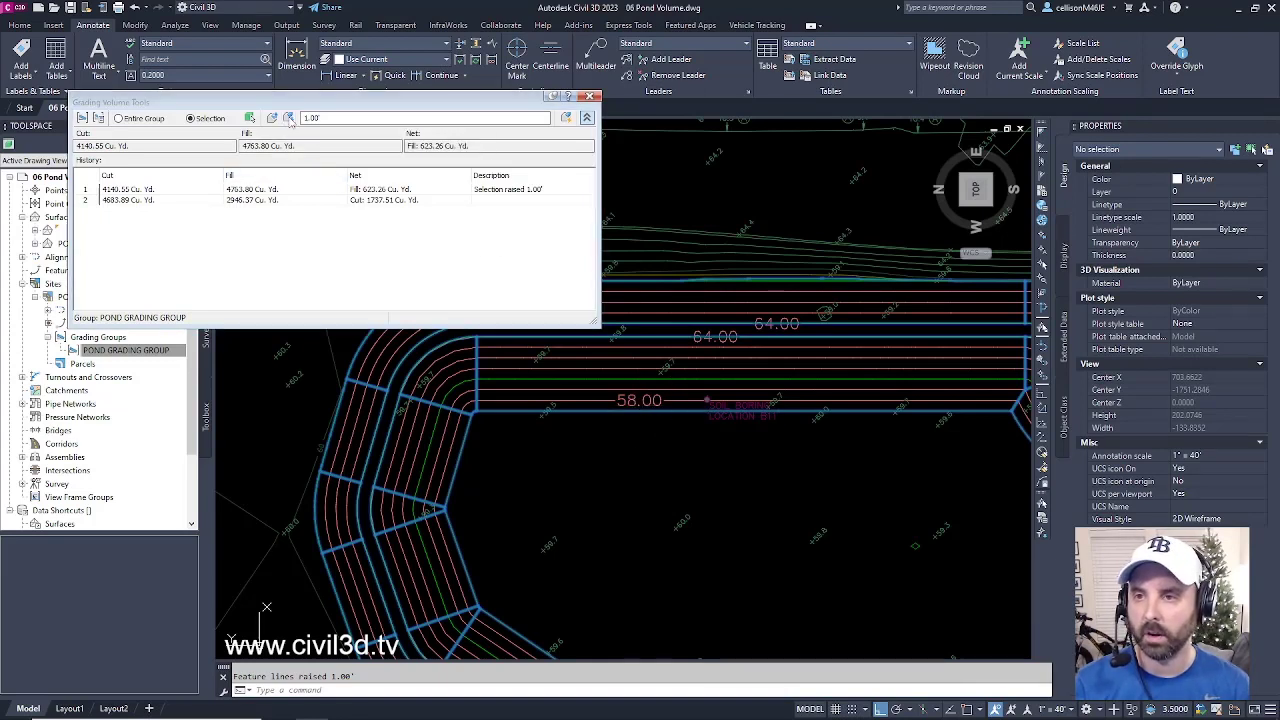
click(289, 118)
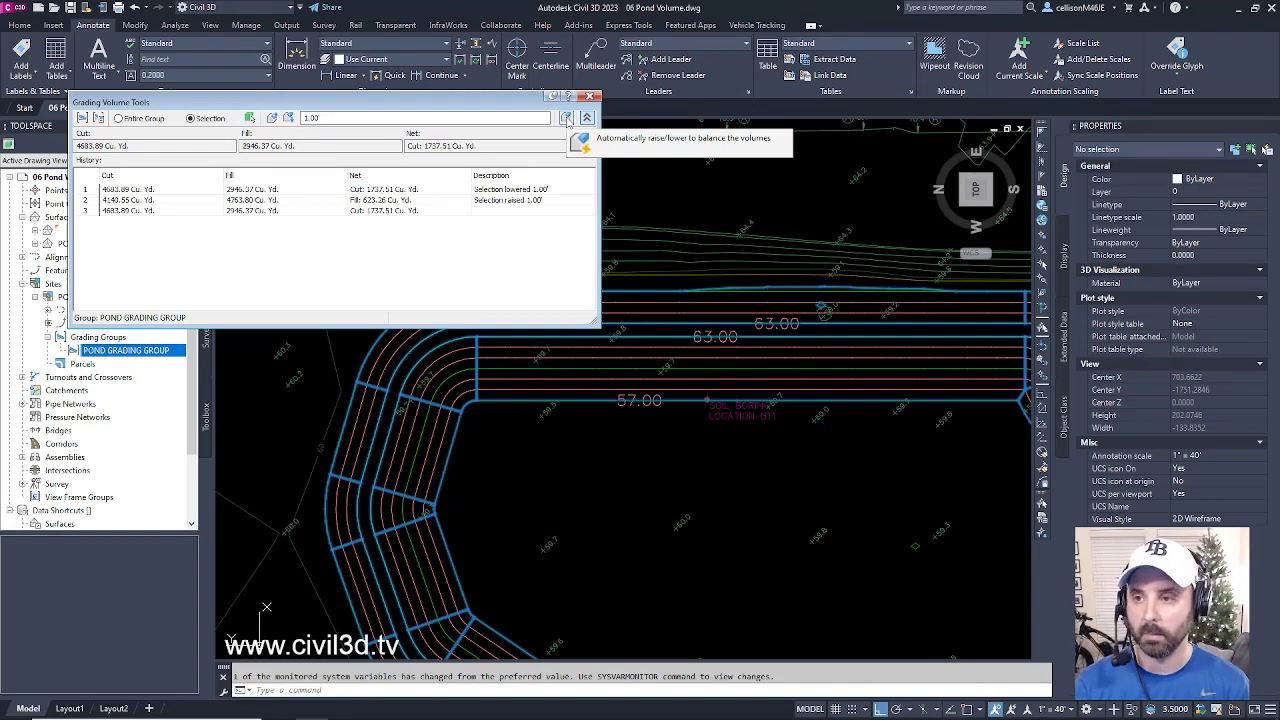
- Auto-balance the pond grading to a required volume of 0.00 Cu. Yd., raising it 0.75'
click(566, 118)
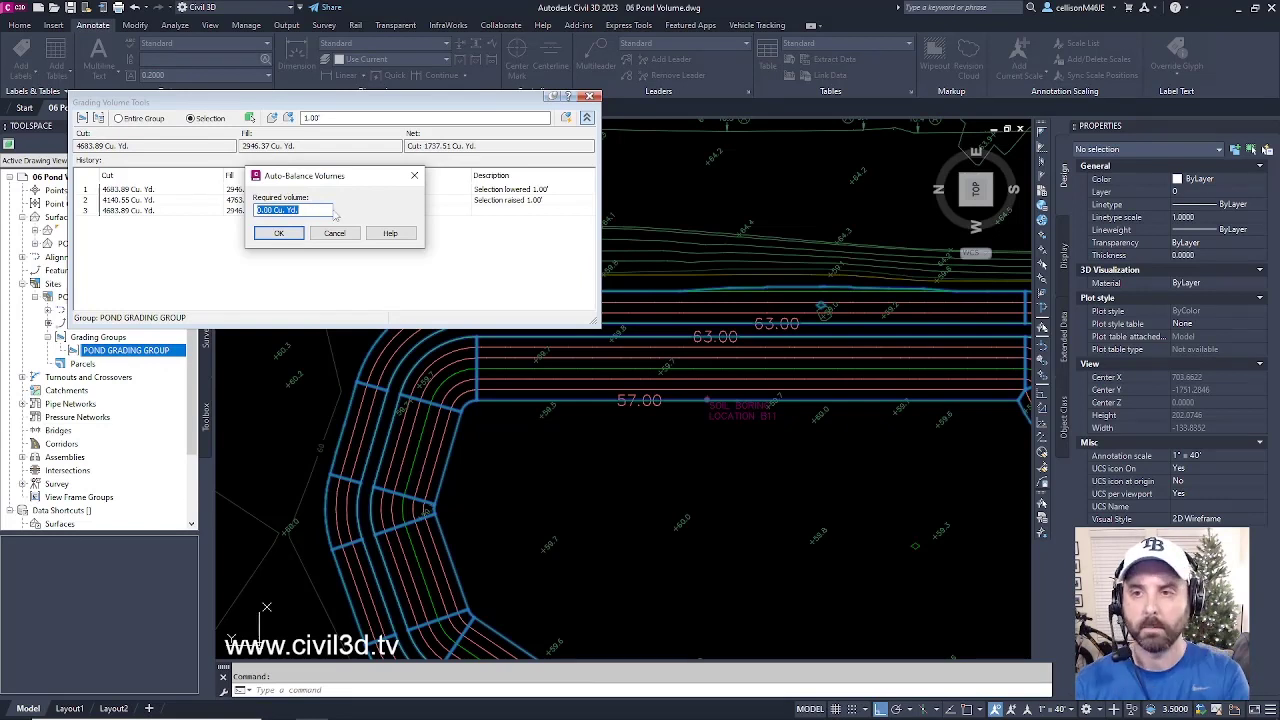
click(282, 234)
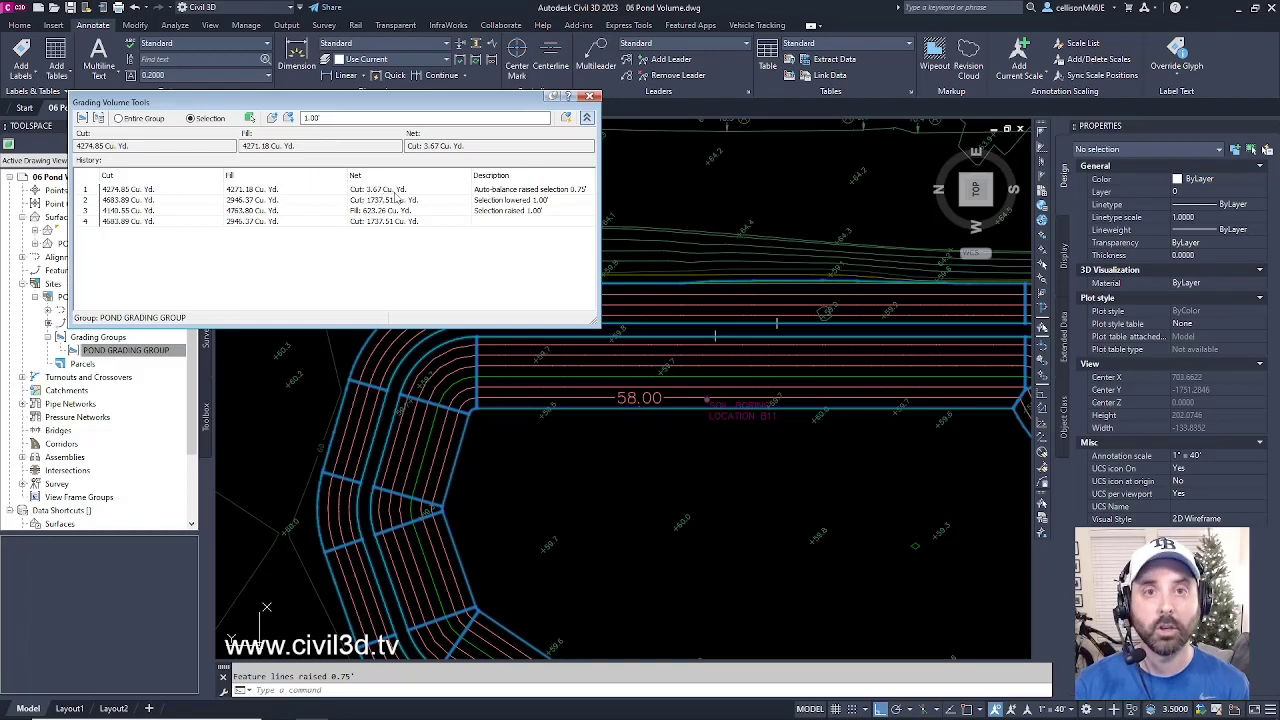
mouse_move(728, 491)
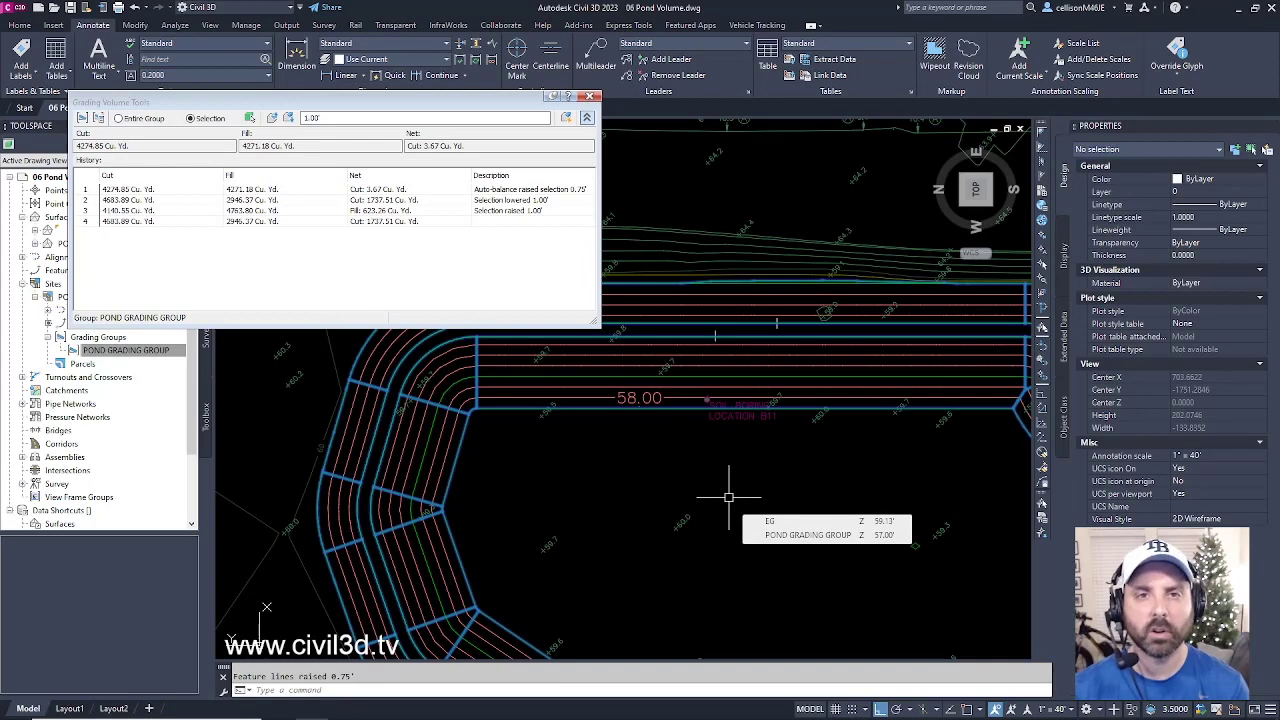
- Close Grading Volume Tools and set Add Labels to Surface with the Spot Elevation label type
click(591, 96)
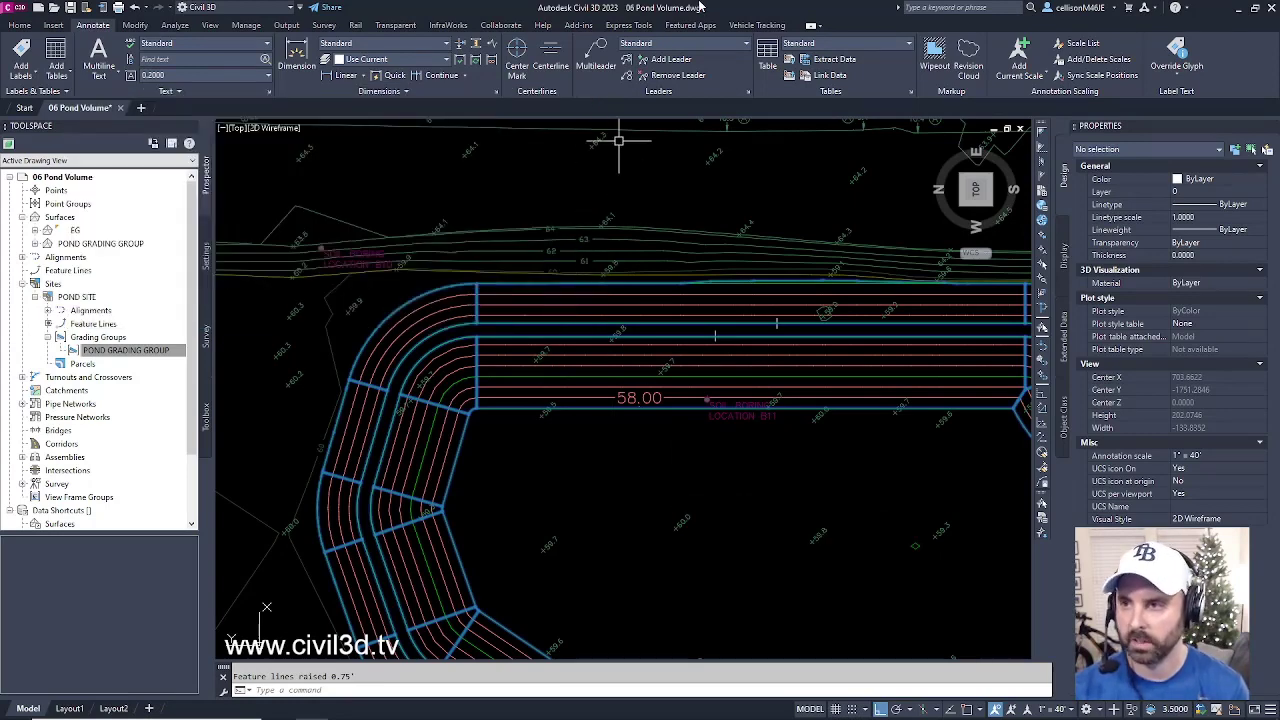
key(Escape)
mouse_move(837, 389)
middle_down()
mouse_move(666, 366)
mouse_move(595, 330)
mouse_move(608, 351)
middle_up()
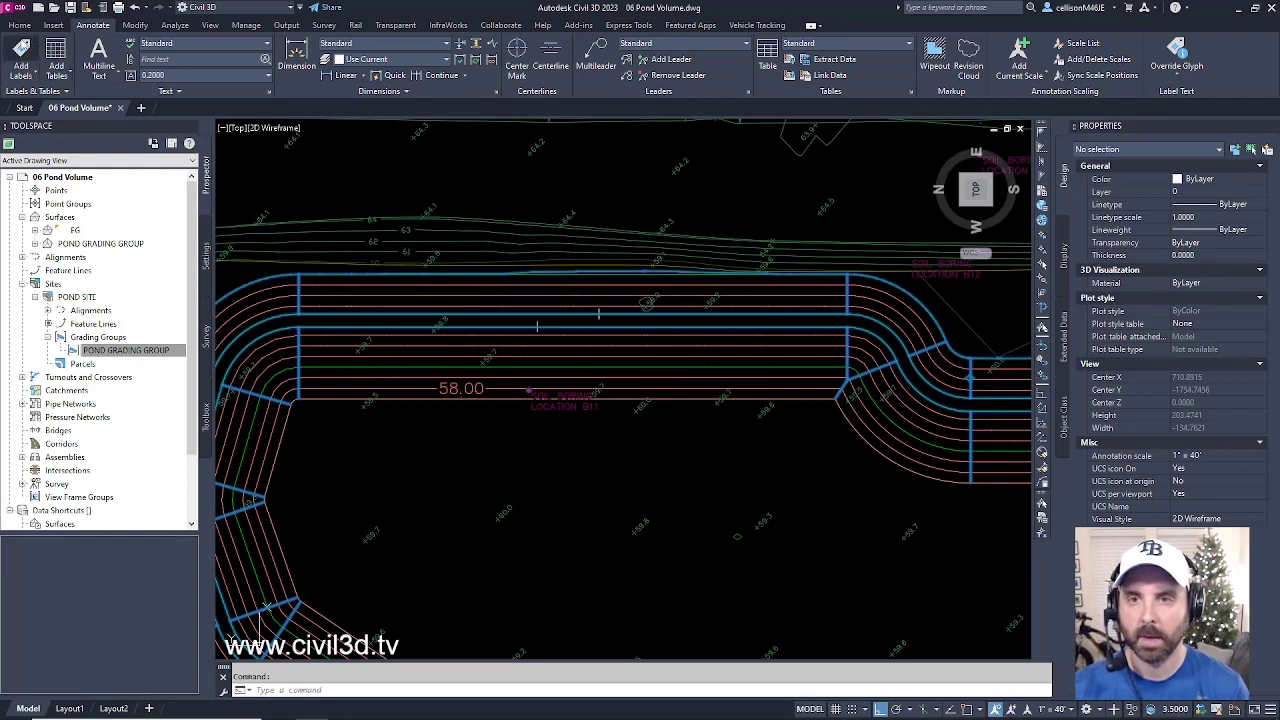
click(22, 48)
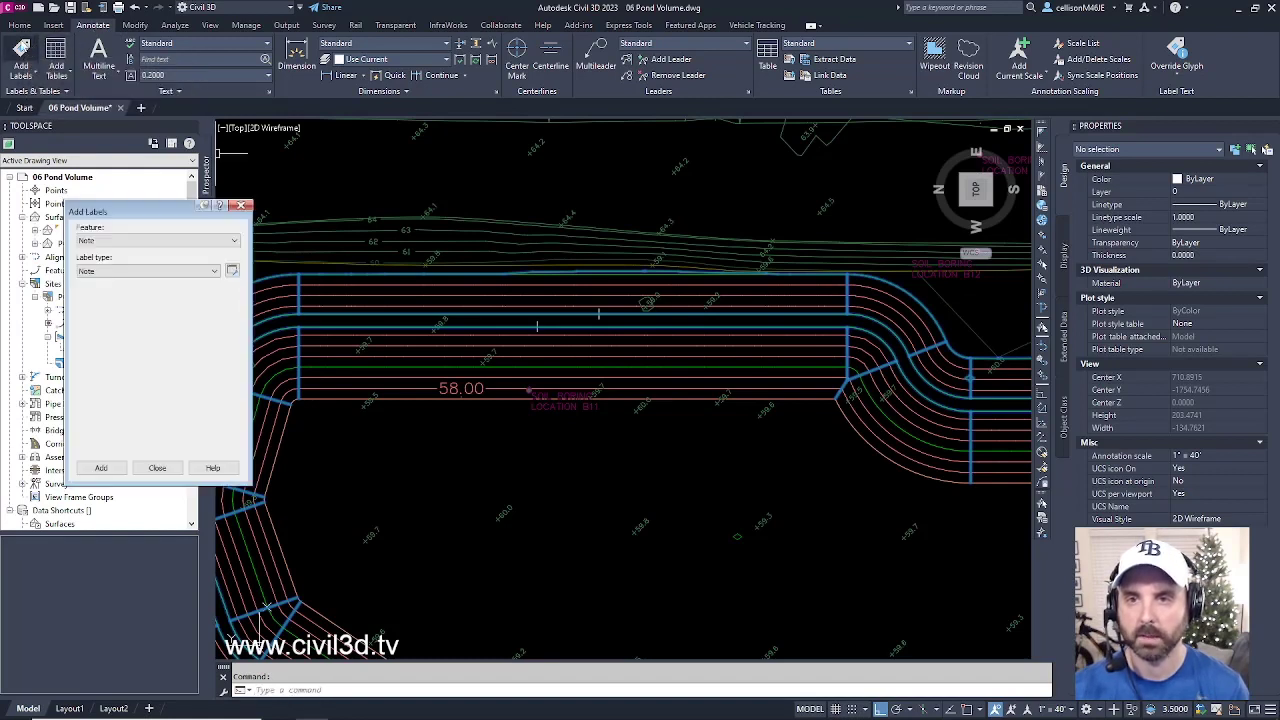
click(155, 242)
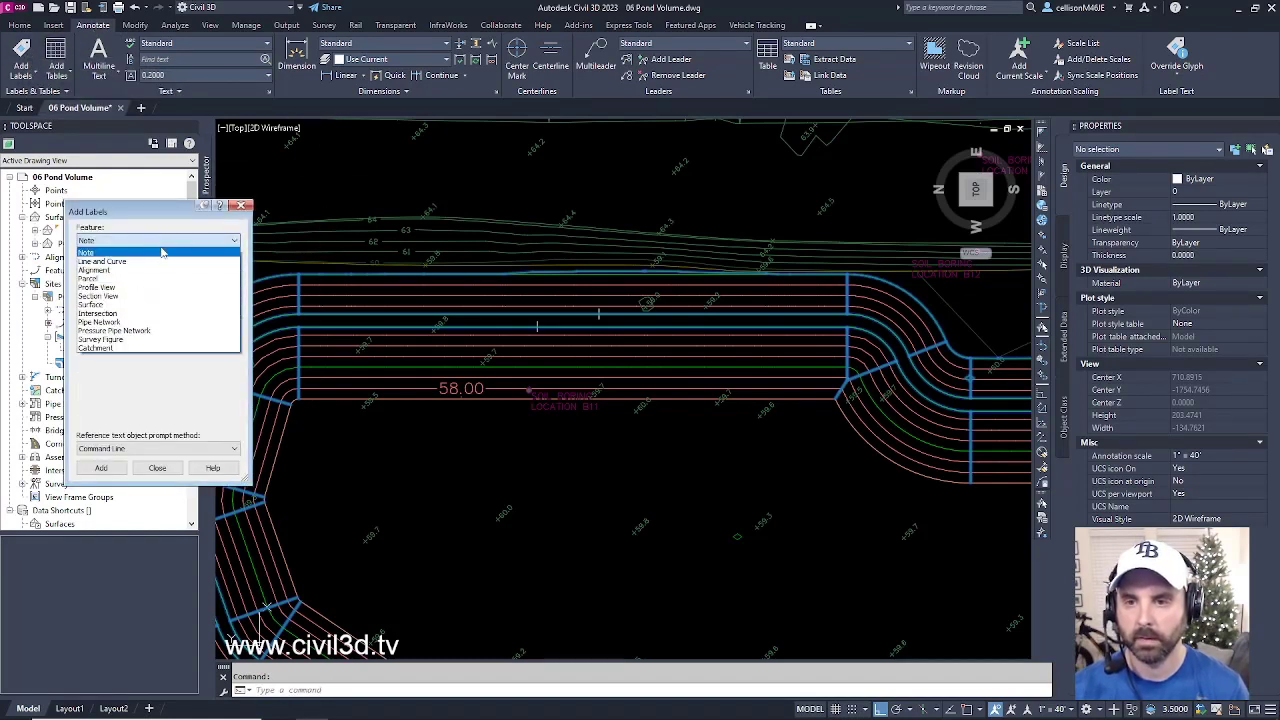
click(110, 305)
click(117, 273)
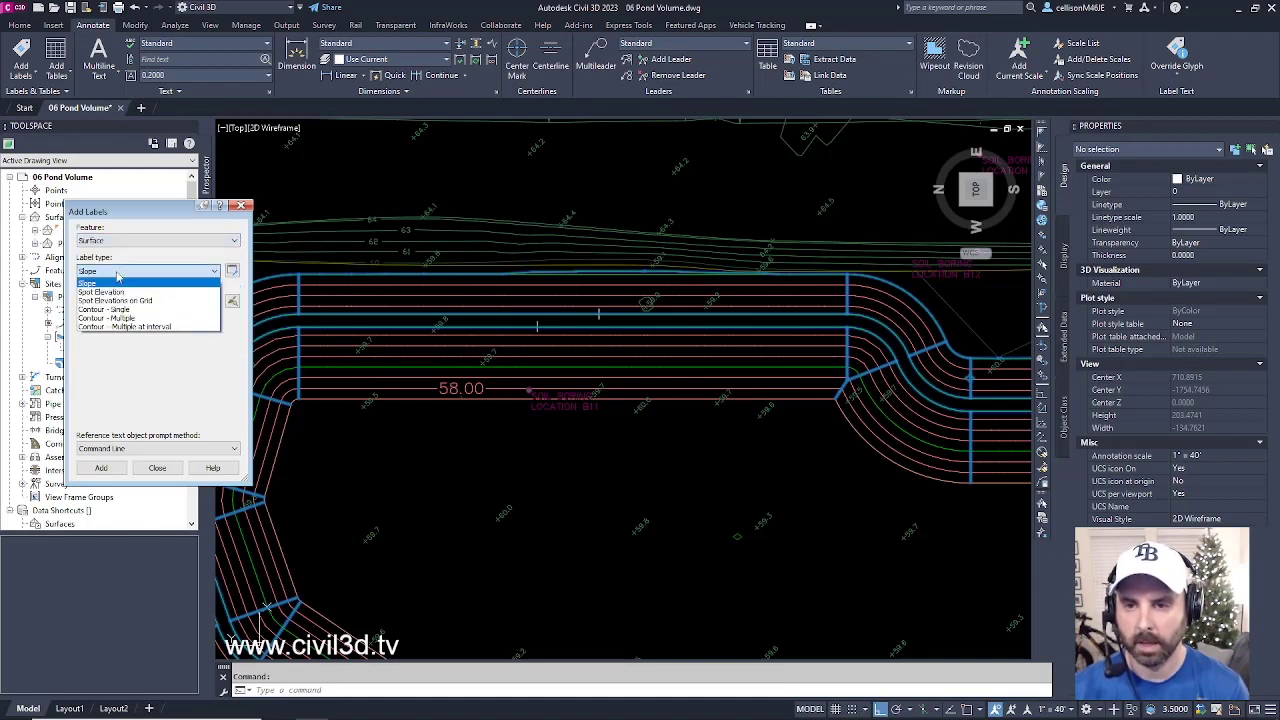
click(112, 292)
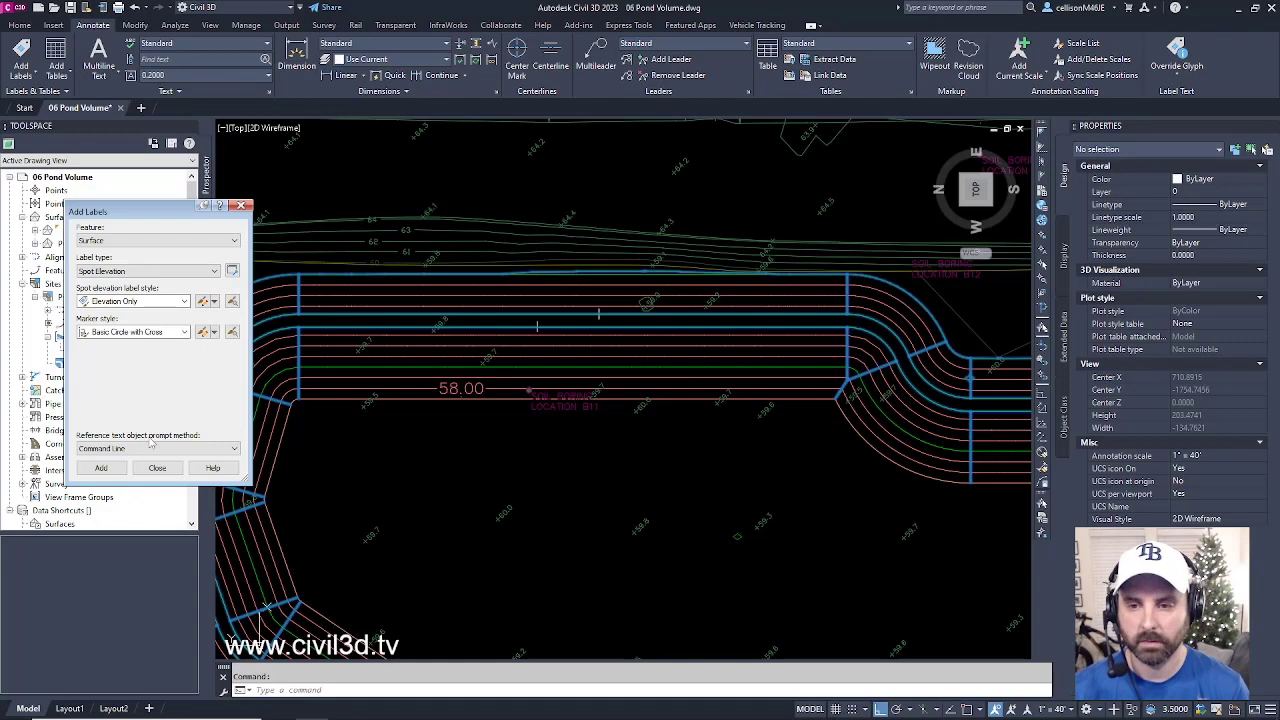
- On the POND GRADING GROUP surface, place spot elevations of 63.75 upslope and 57.00 at the bottom
click(101, 468)
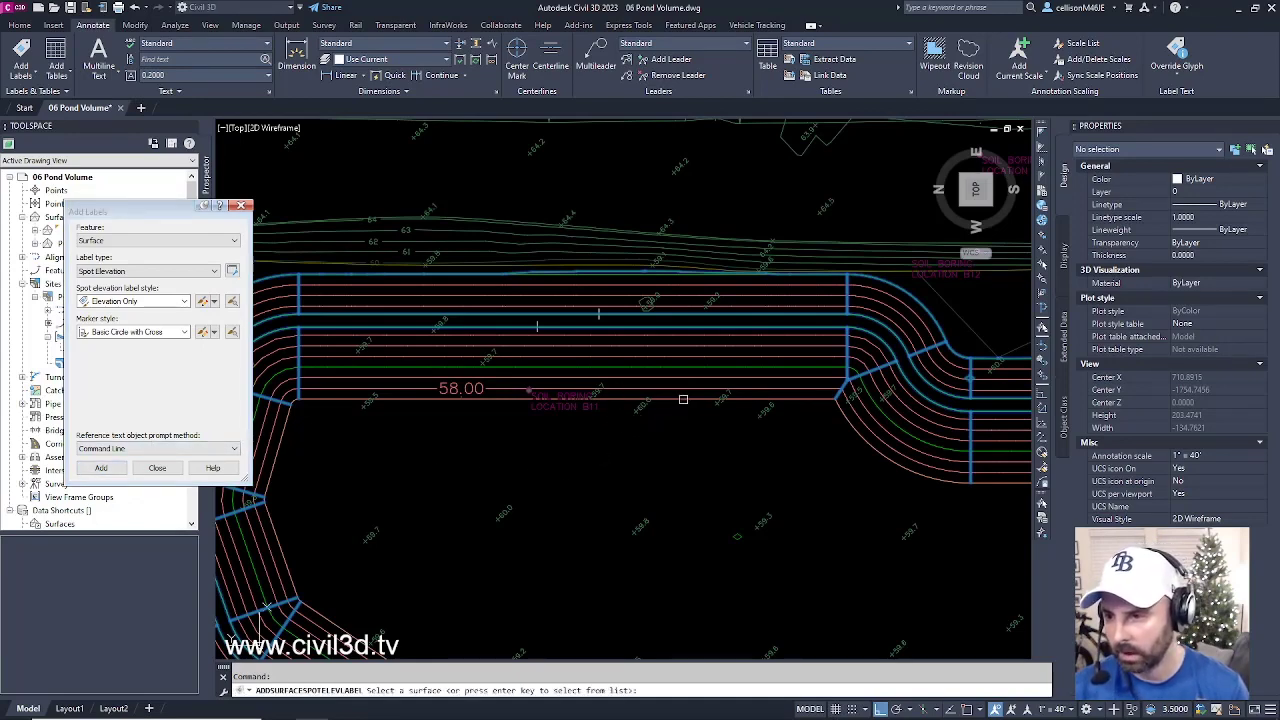
click(683, 399)
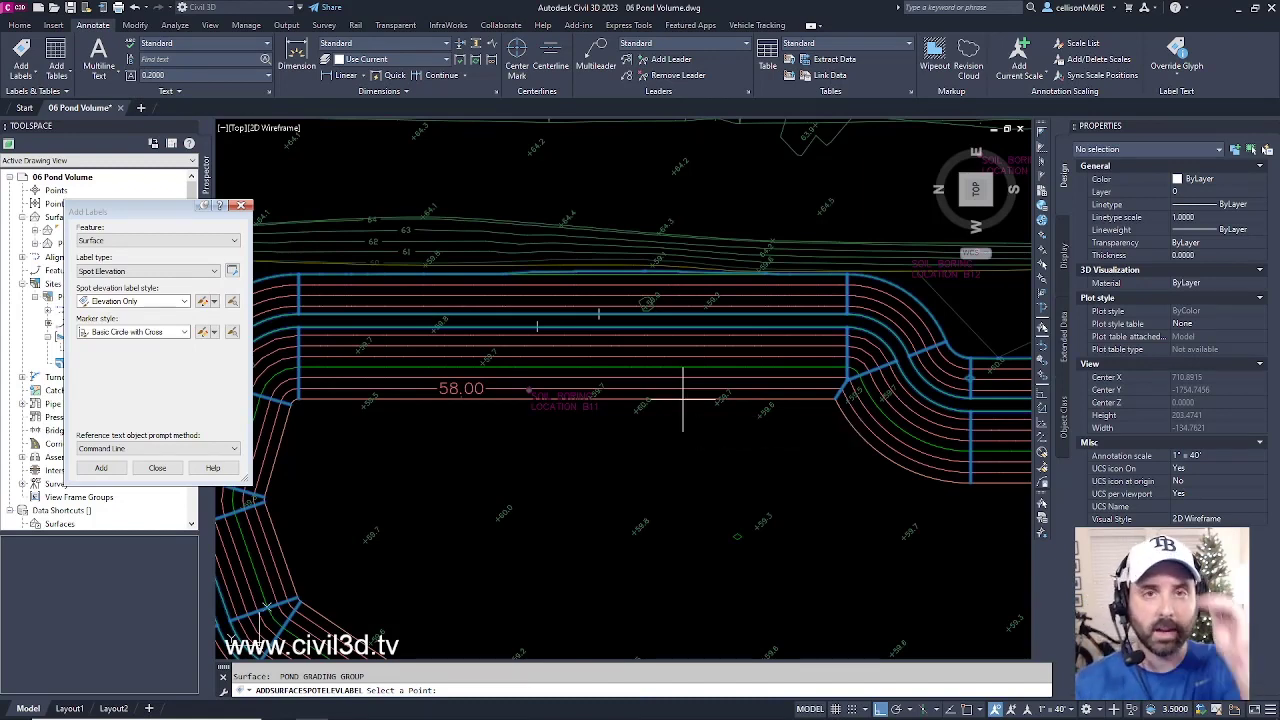
click(583, 318)
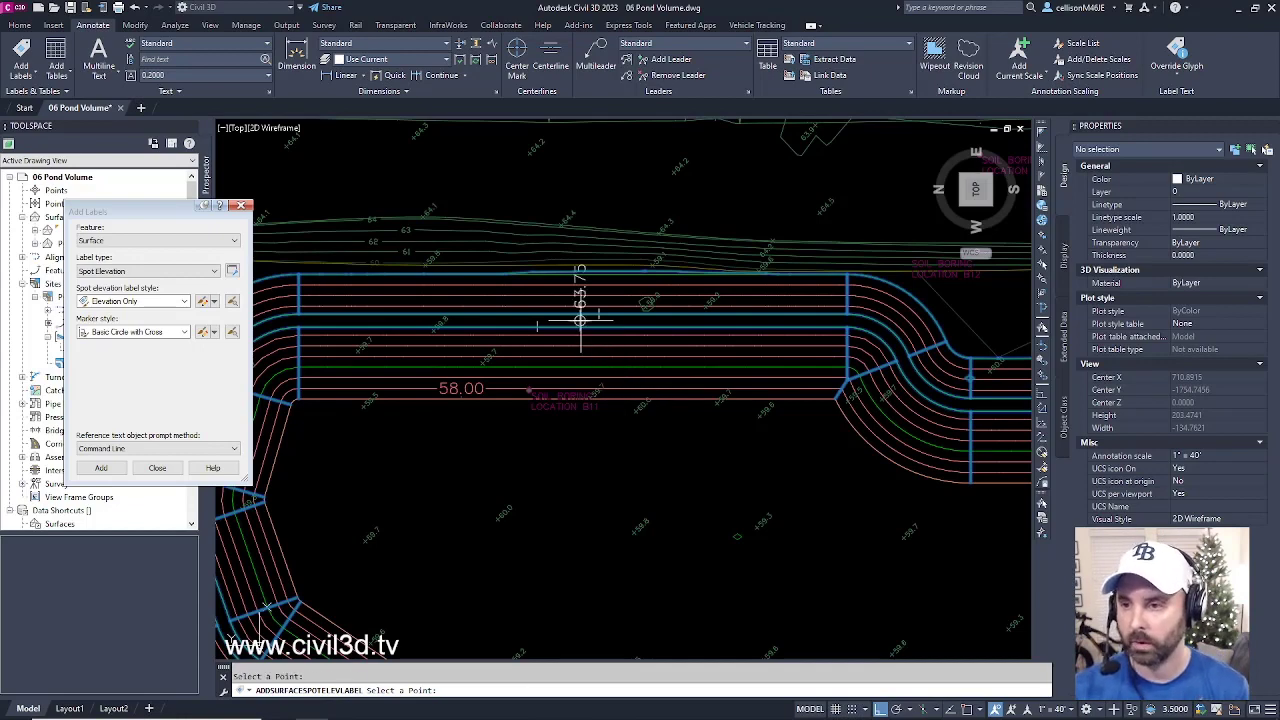
scroll(599, 280, up, 5)
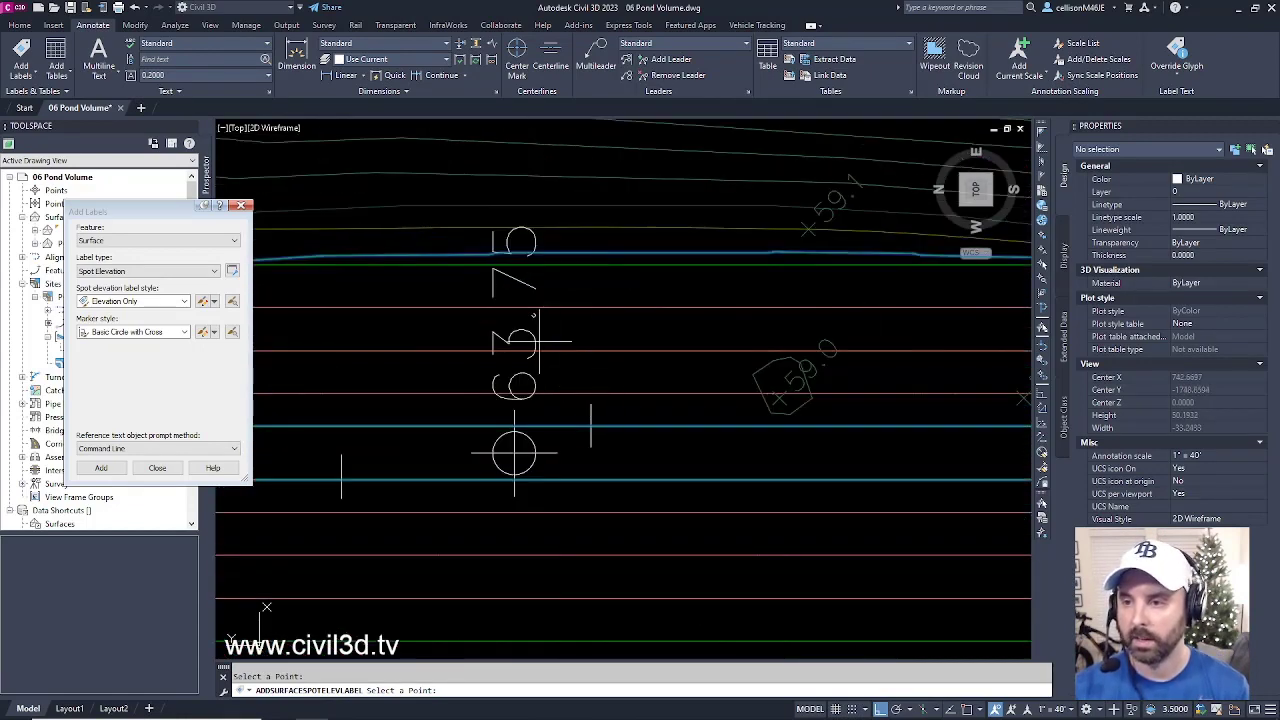
scroll(577, 353, down, 2)
scroll(577, 353, down, 2)
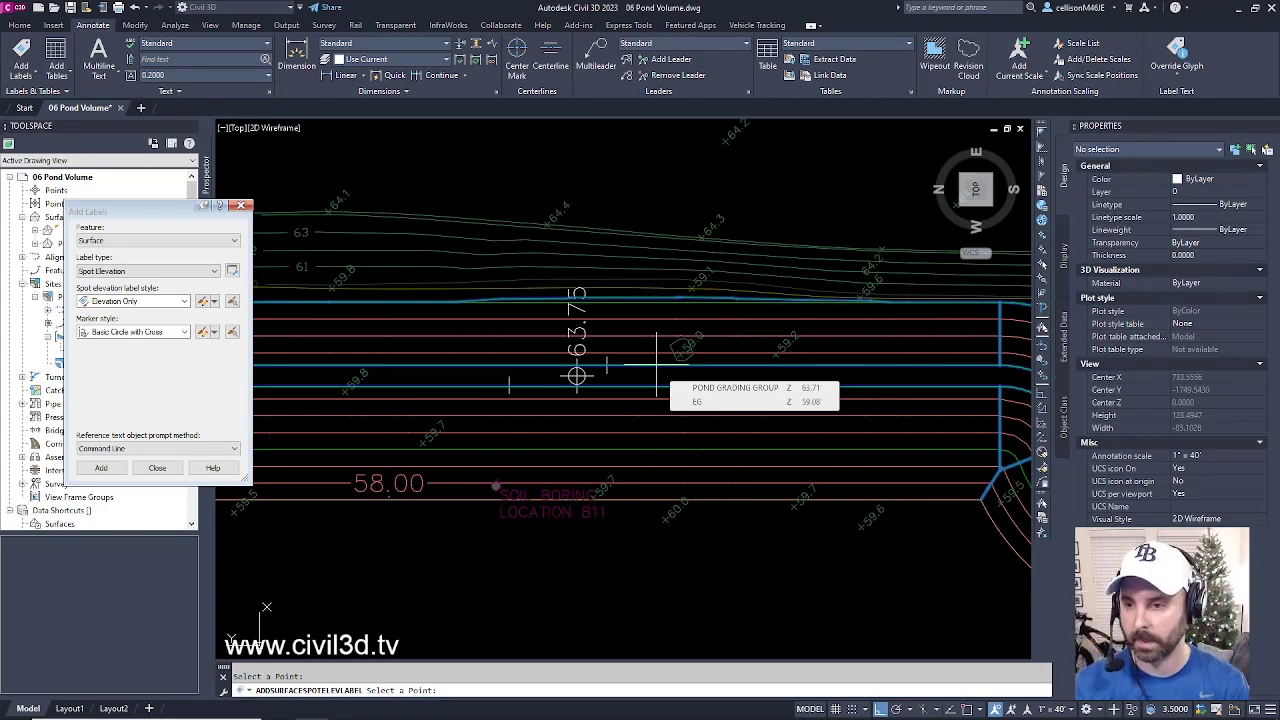
click(710, 598)
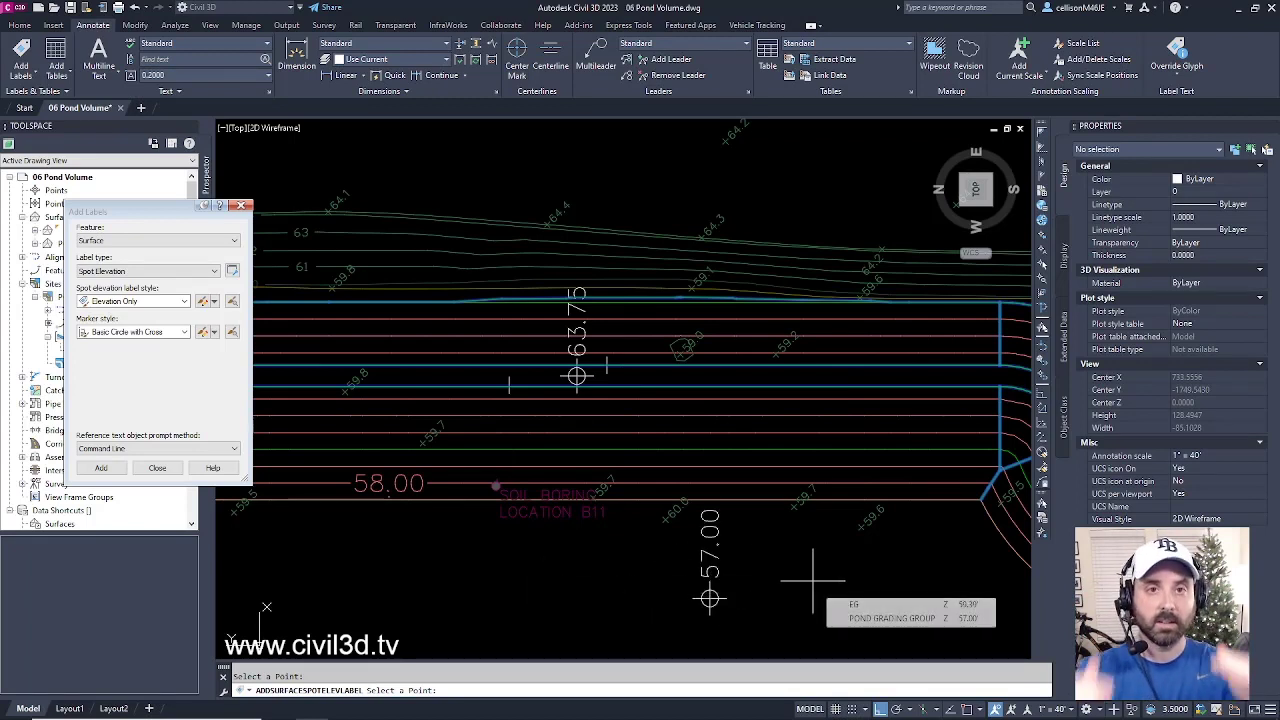